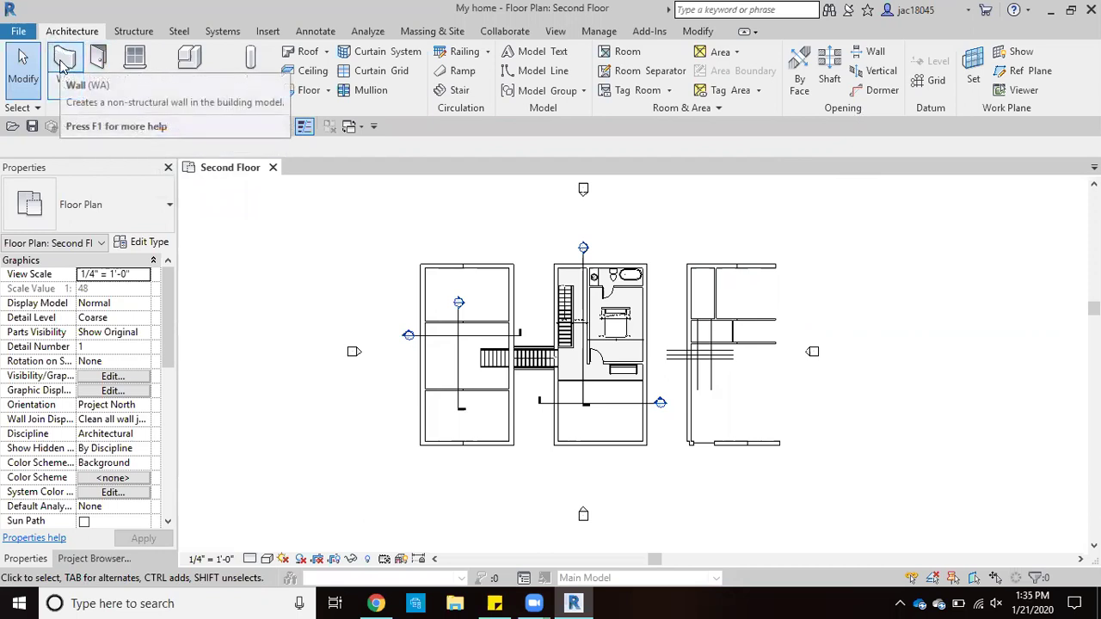
Step: Draw a straight vertical Generic - 4" wall about 26' west of the westernmost building on the second floor plan
left_click(62, 67)
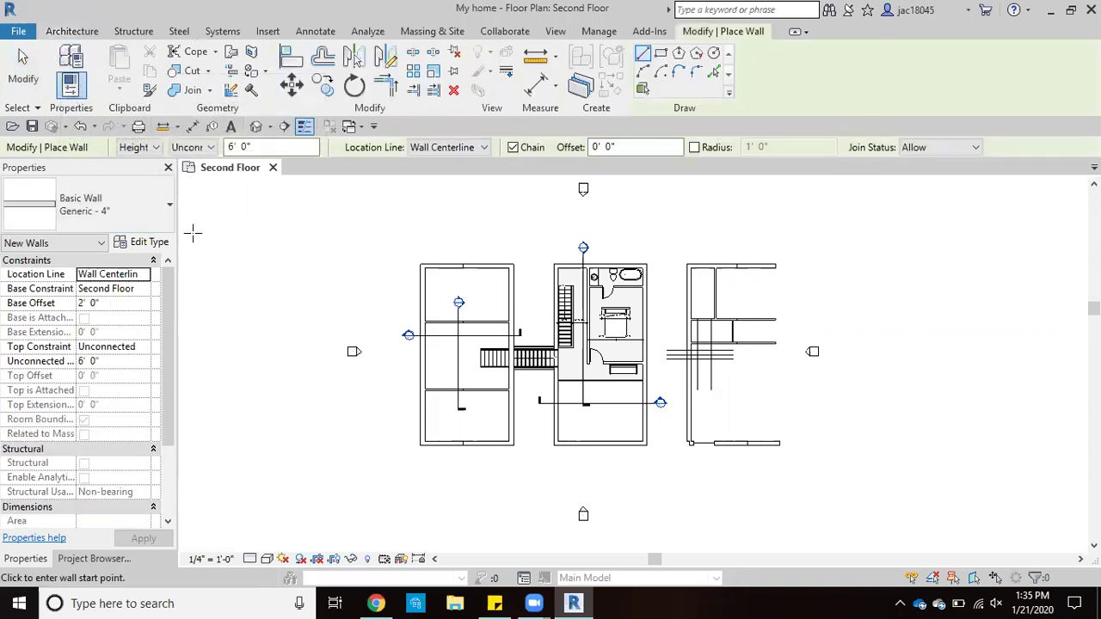
left_click(159, 211)
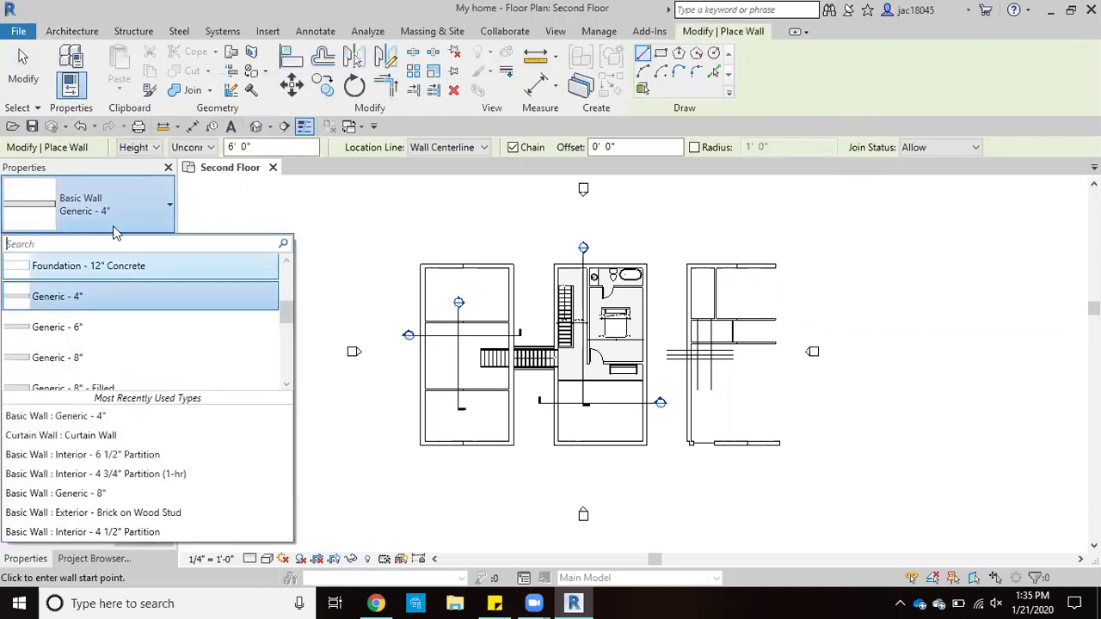
left_click(164, 222)
left_click(308, 265)
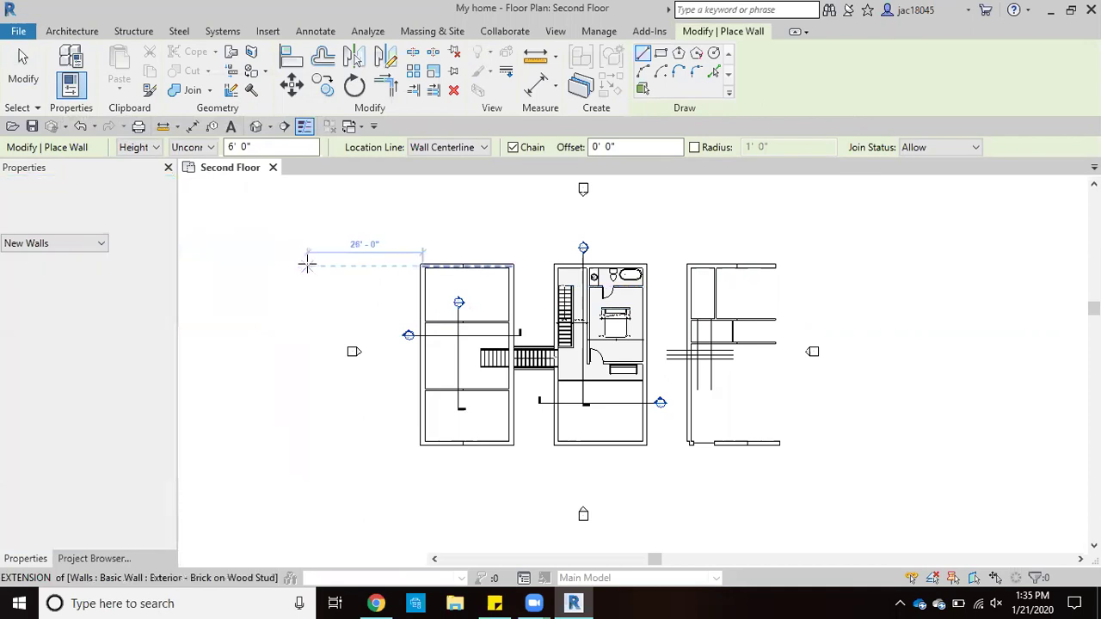
left_click(263, 338)
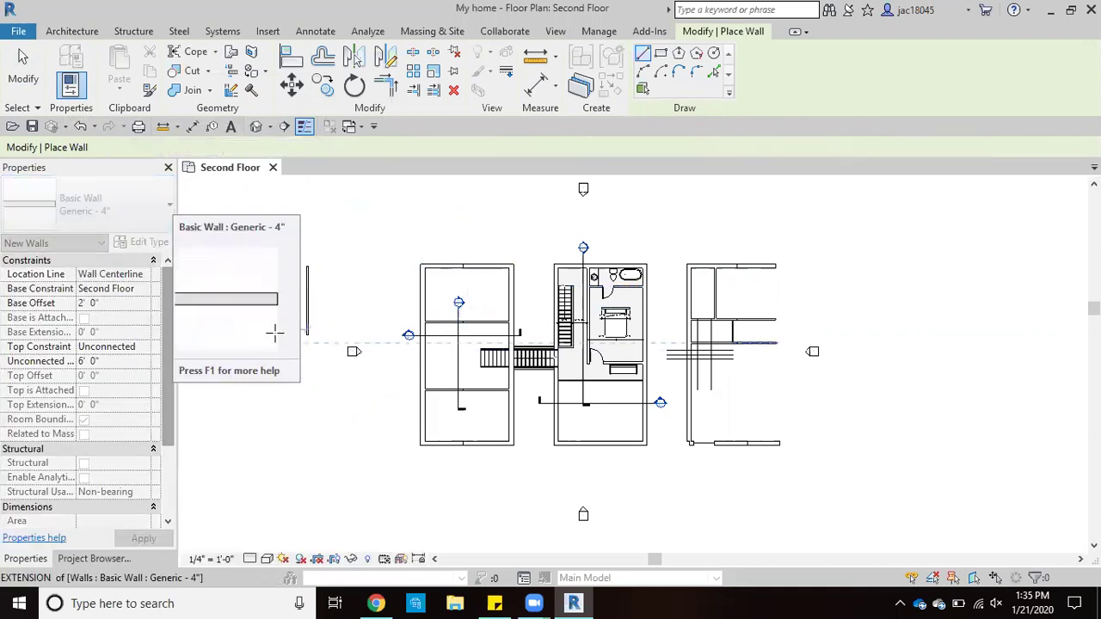
key("Escape")
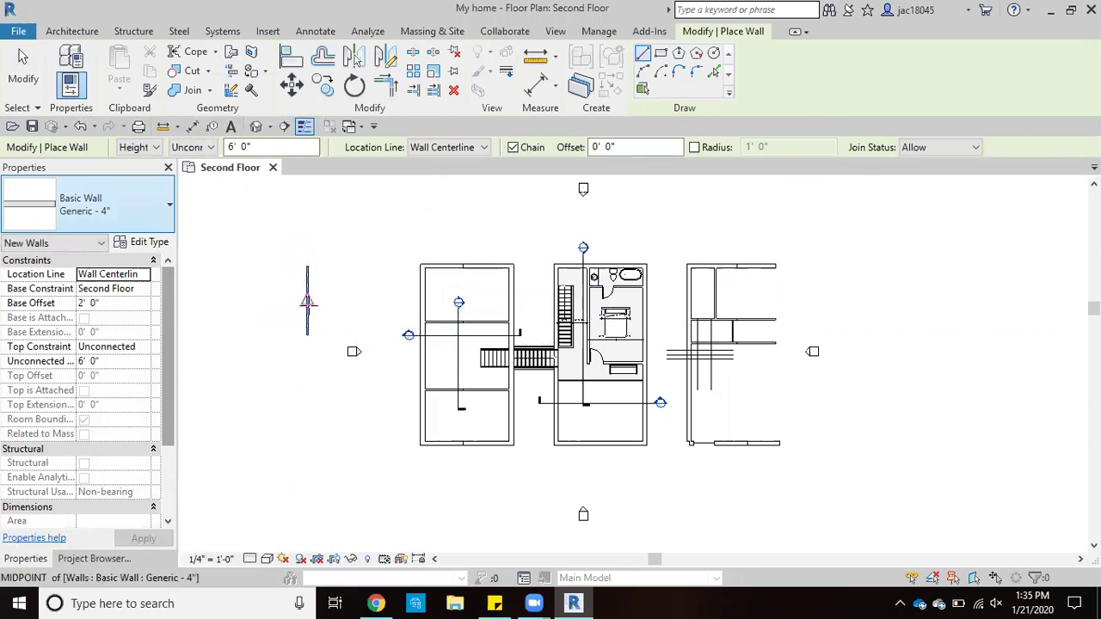
scroll(305, 297, "up", 2)
scroll(305, 297, "up", 5)
middle_click_drag(315, 301, 374, 344)
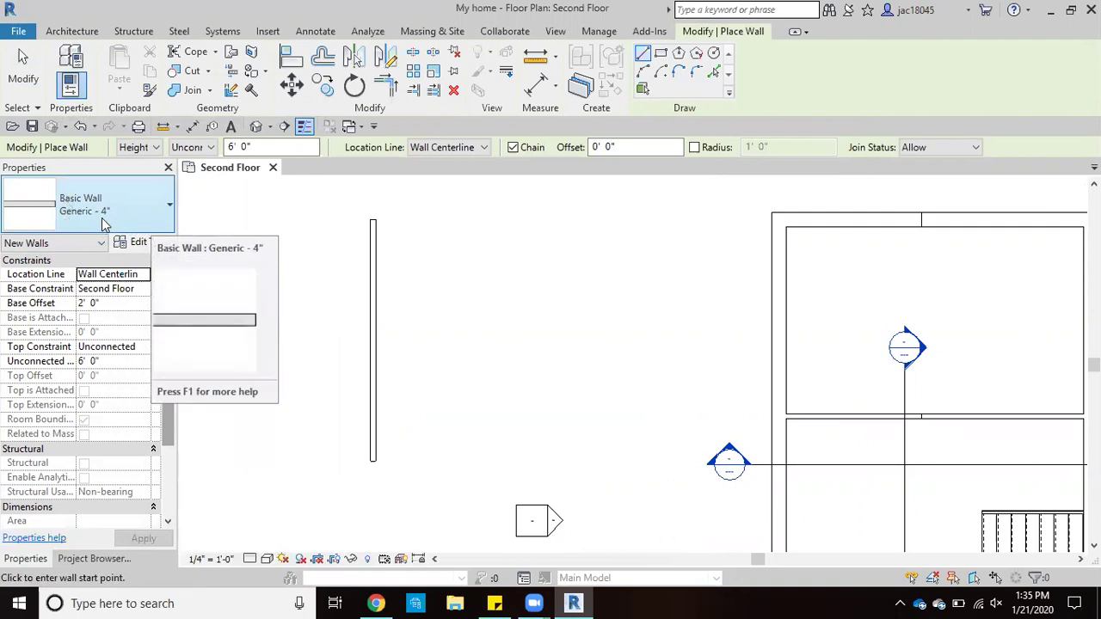
Step: Duplicate the Generic - 4" basic wall type under the name 2X4
left_click(160, 222)
left_click(119, 286)
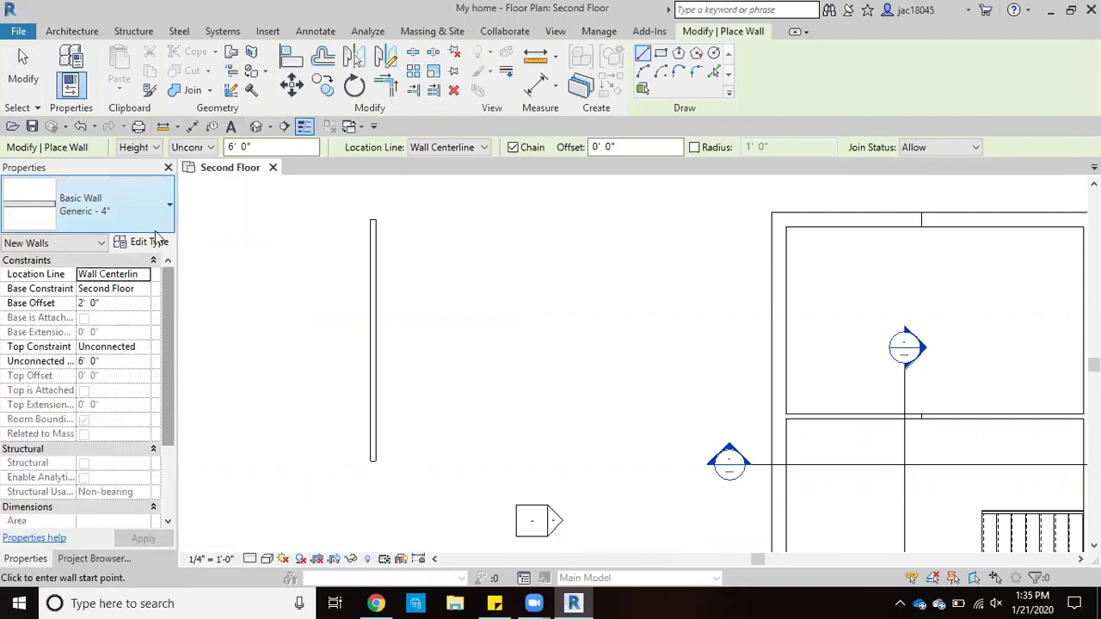
left_click(157, 243)
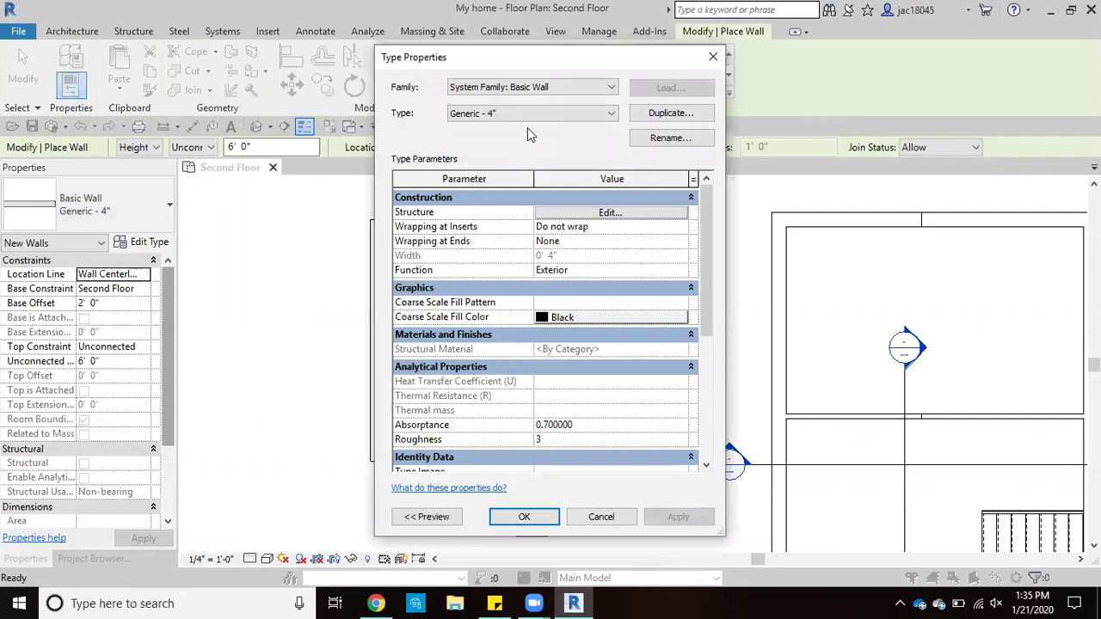
left_click(640, 117)
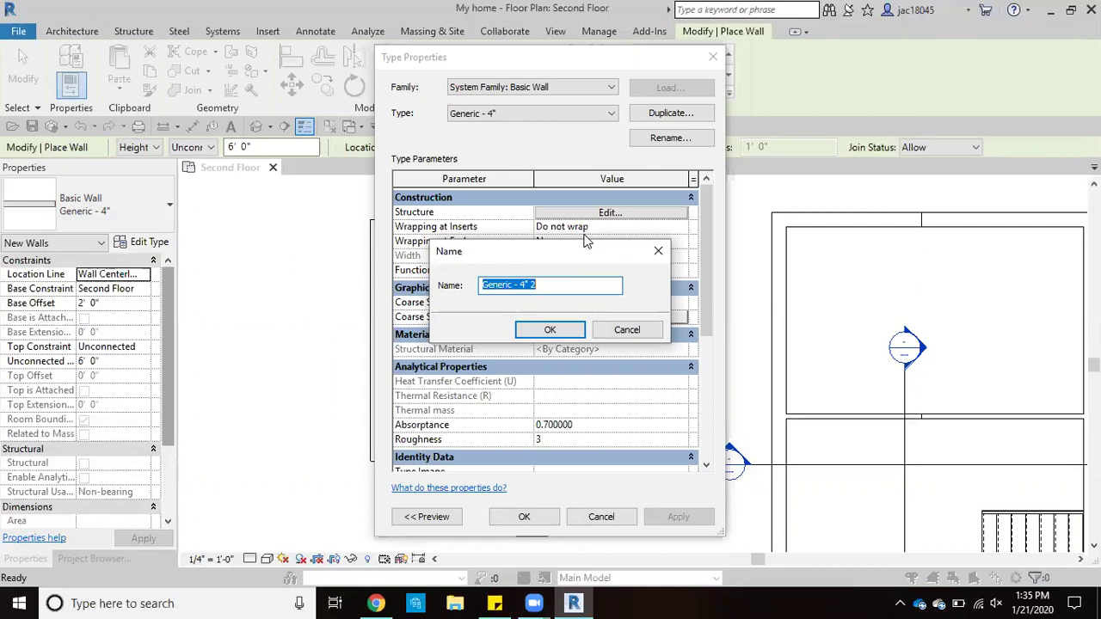
type("2X4")
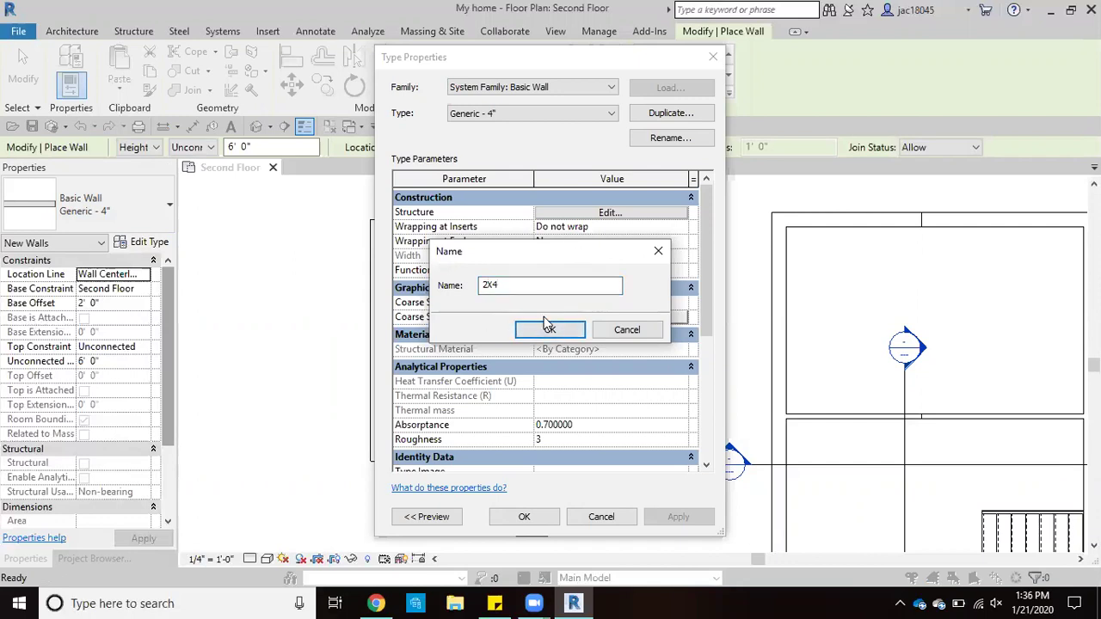
left_click(563, 336)
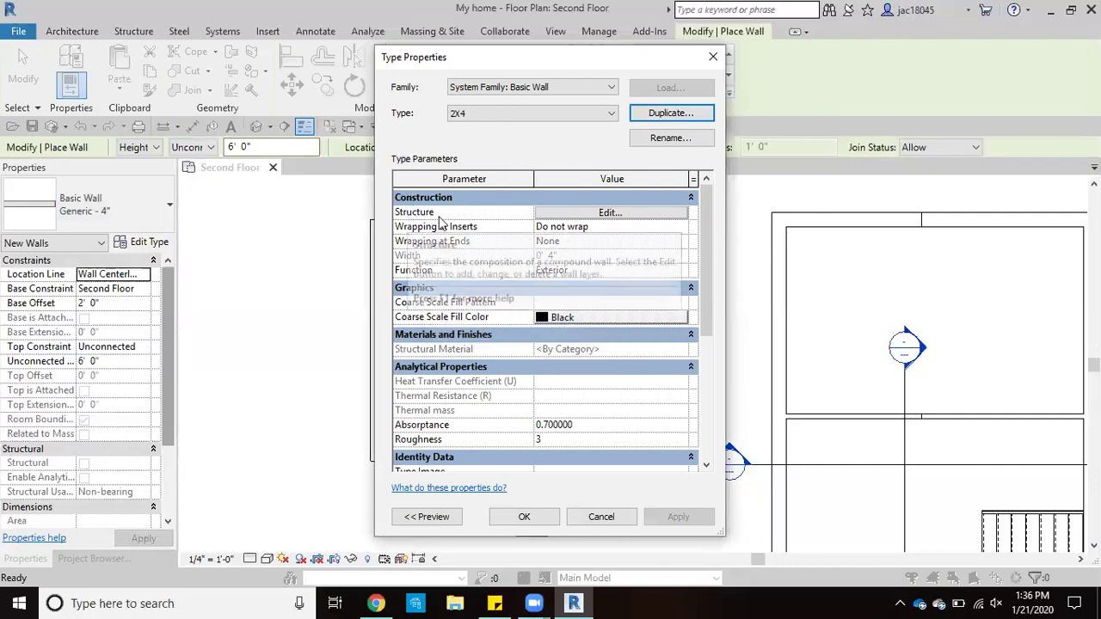
Step: Open the 2X4 wall's structure and set the thickness of its structure layer to 3 1/2"
left_click(566, 213)
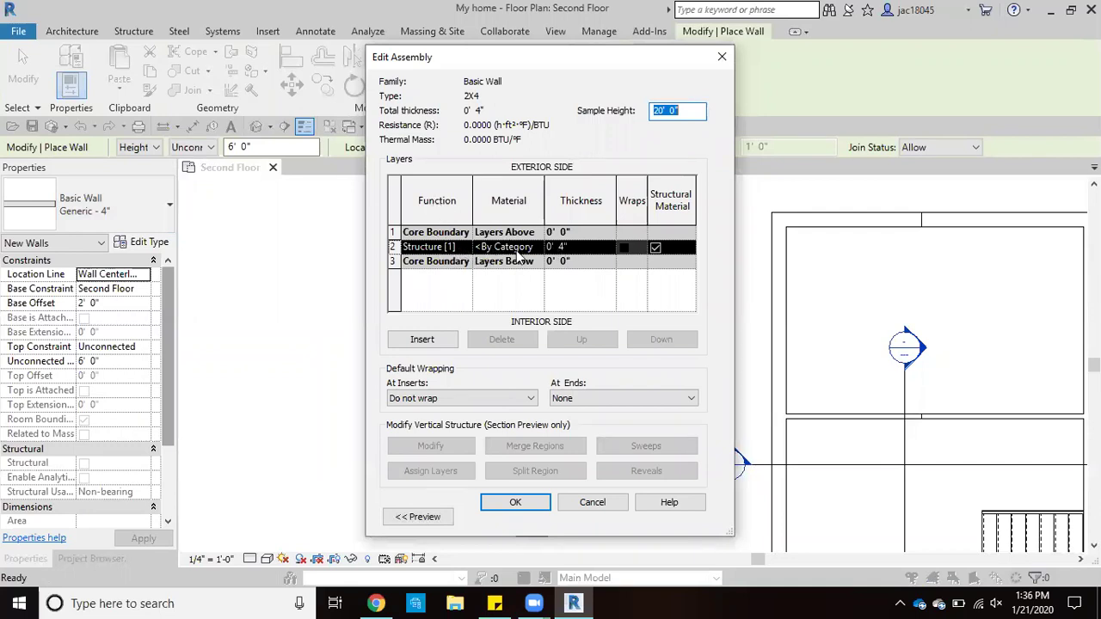
left_click(559, 247)
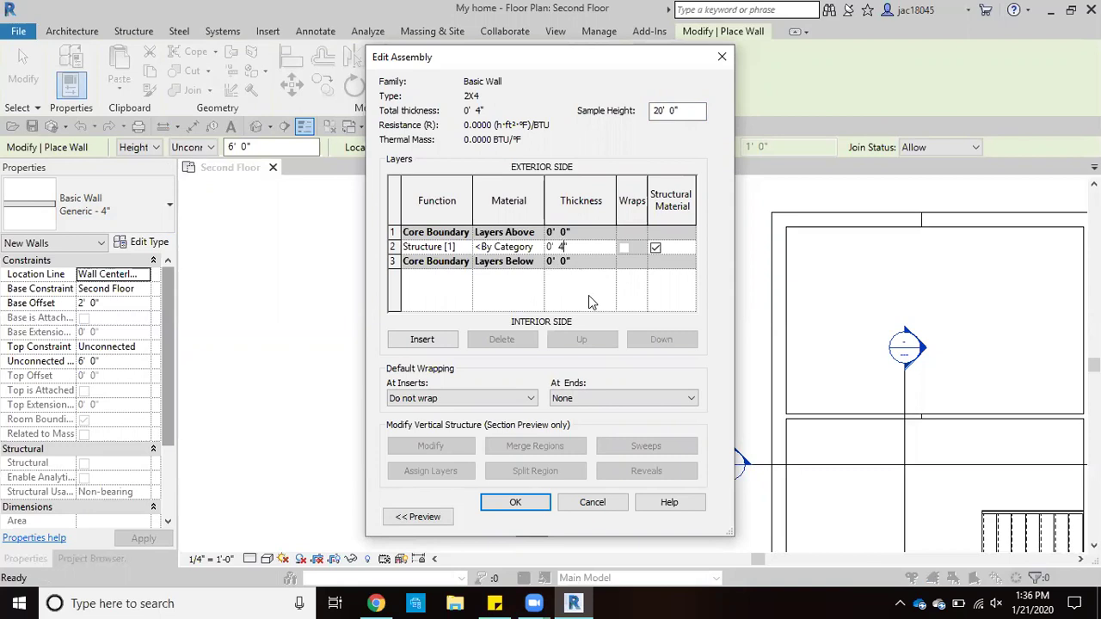
key("BackSpace")
key("BackSpace")
type("3 1/2")
key("Tab")
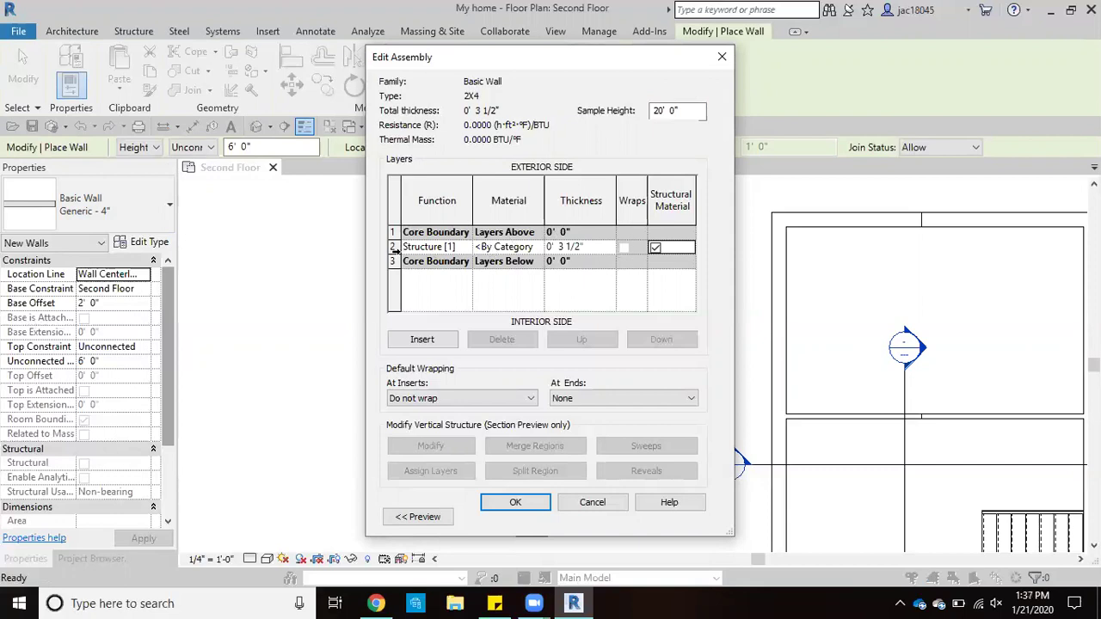
Step: Insert two structure layers inside the core boundaries, arranged with one on each side of the 3 1/2" layer
left_click(393, 246)
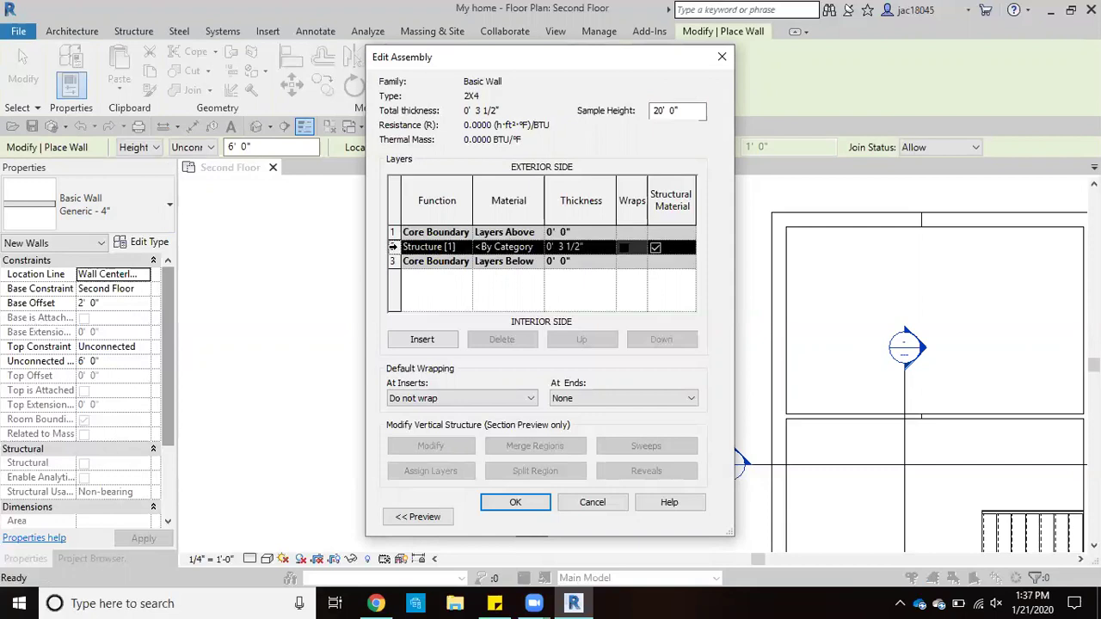
left_click(450, 342)
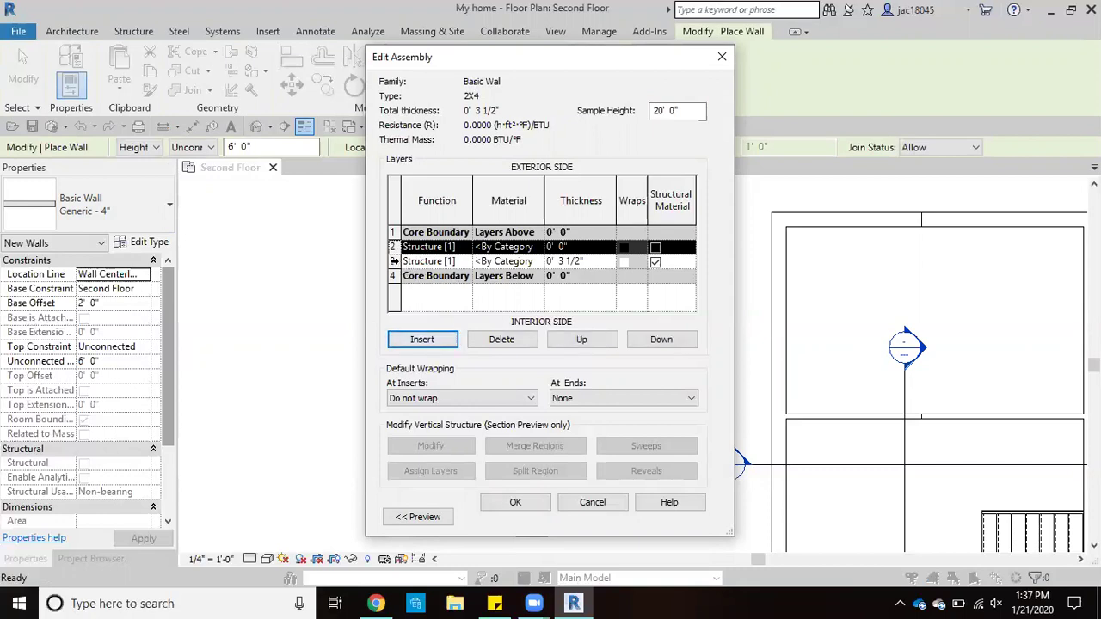
left_click(394, 261)
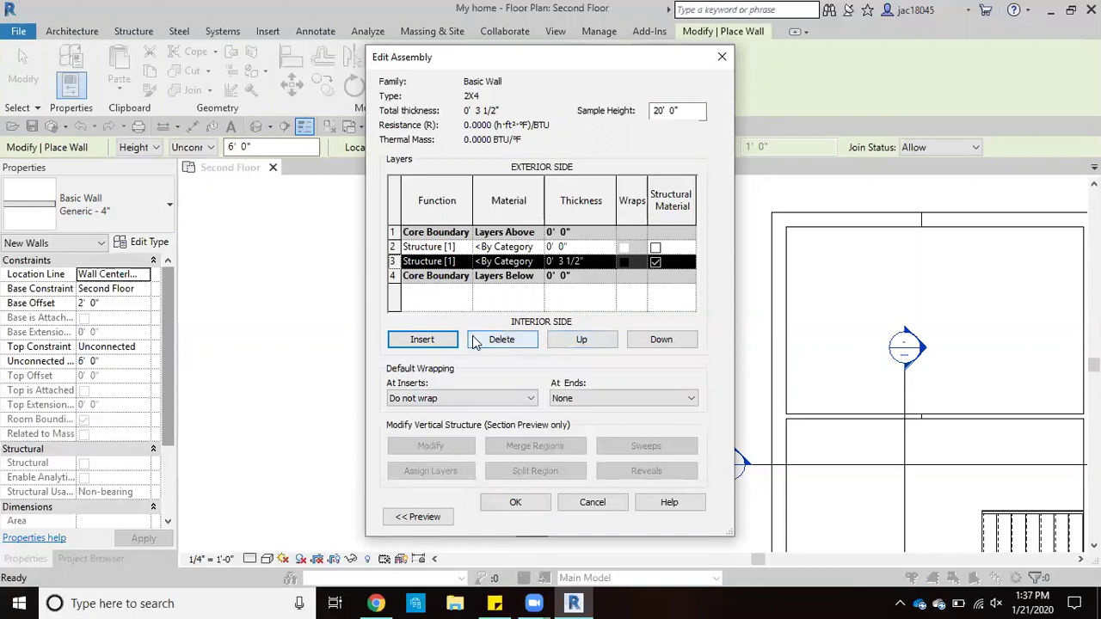
left_click(651, 342)
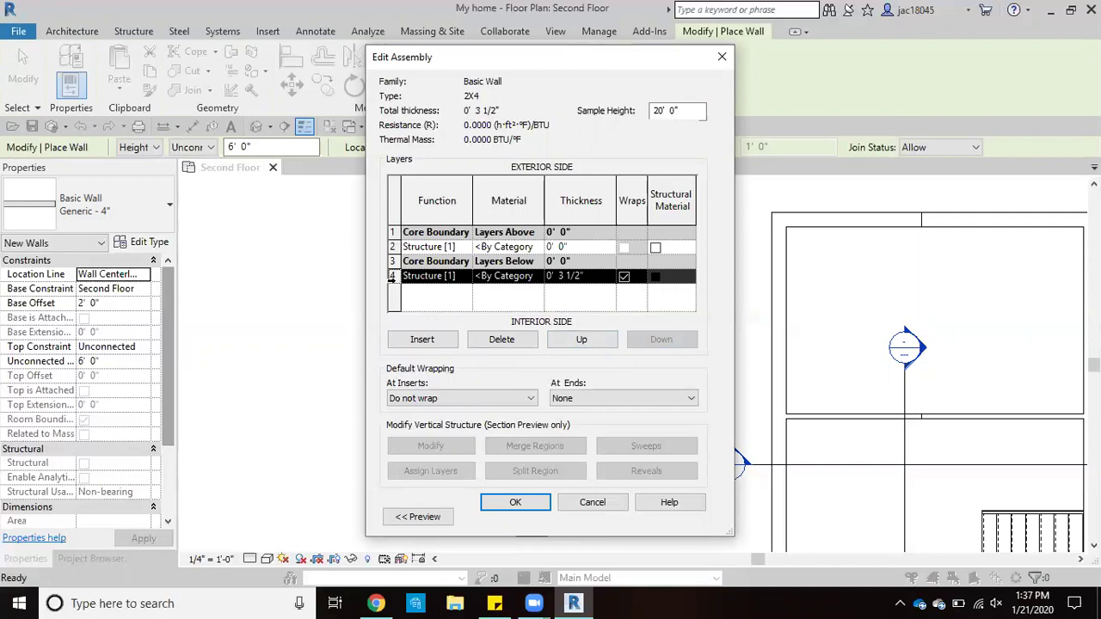
left_click(567, 342)
left_click(430, 340)
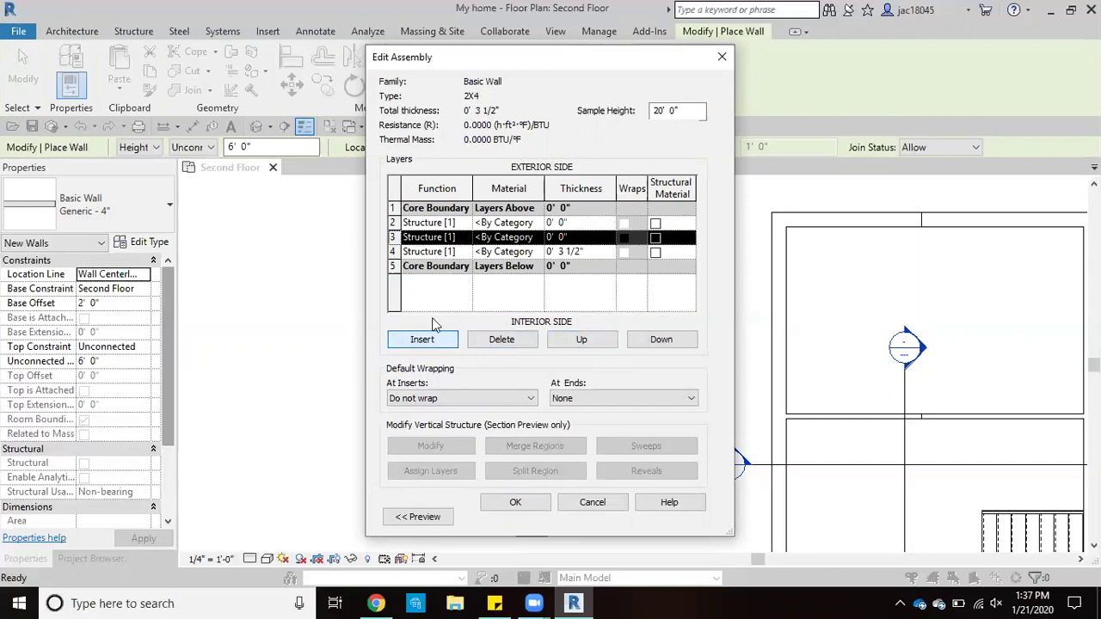
left_click(394, 251)
left_click(574, 341)
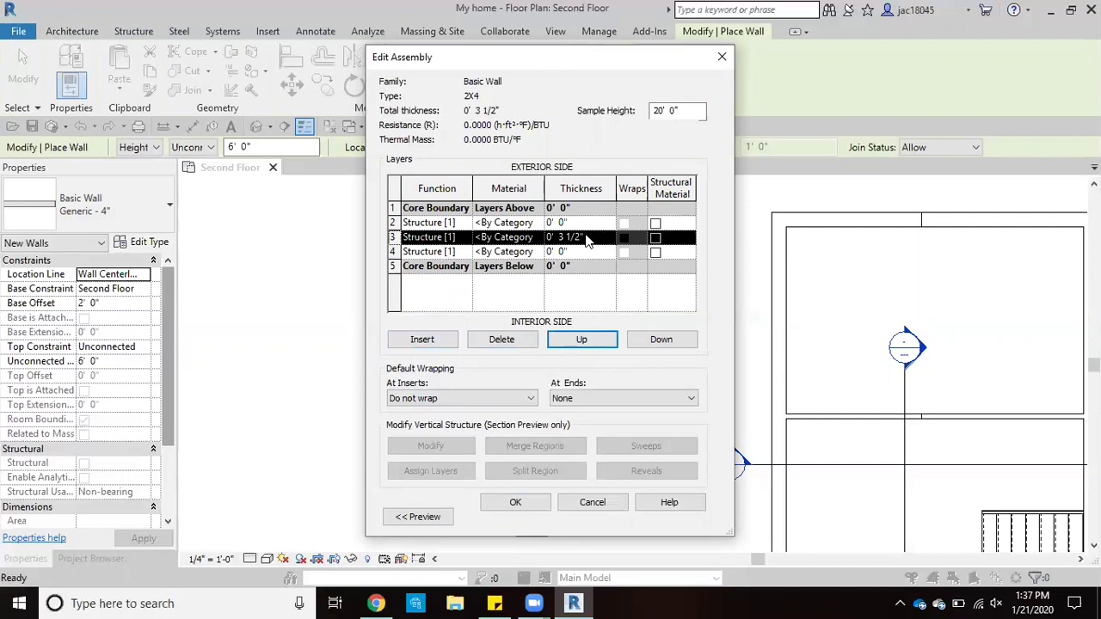
Step: Set the thickness of the two layers on either side of the 3 1/2" layer to 1/2" each
left_click(563, 224)
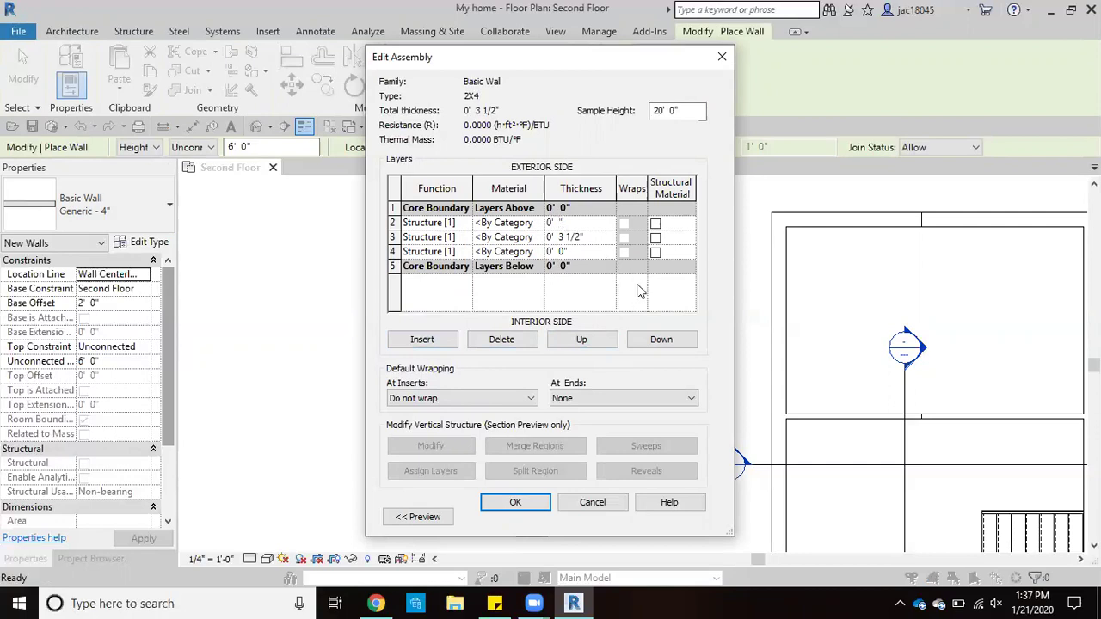
key("Tab")
left_click(567, 251)
type(".5")
key("Tab")
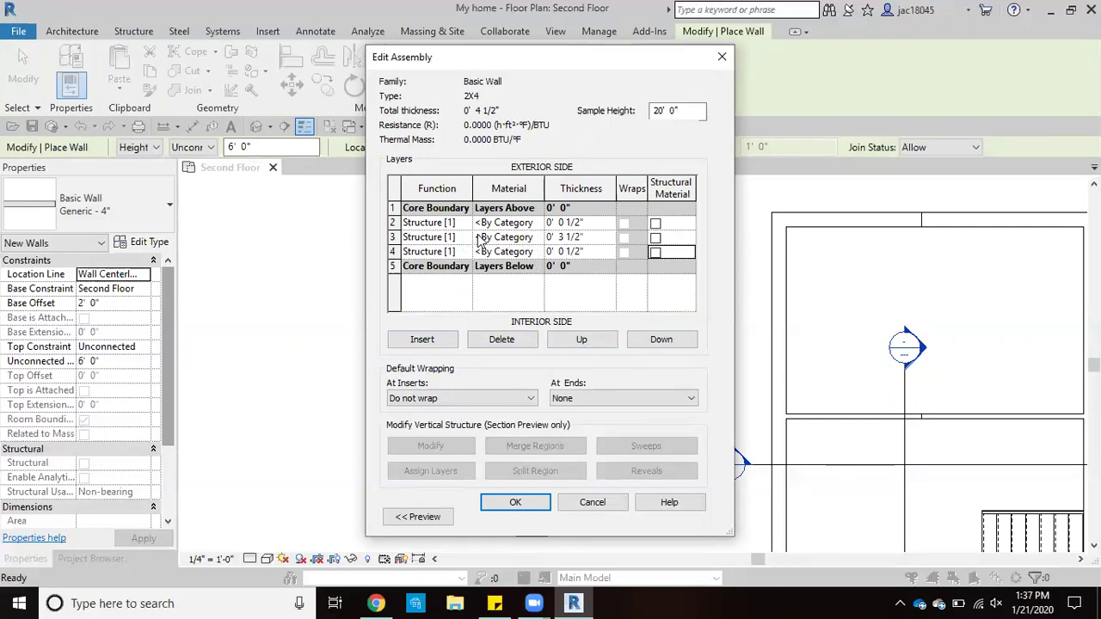
Step: Search the project materials for wood and assign Softwood, Lumber to the 3 1/2" structure layer
left_click(526, 239)
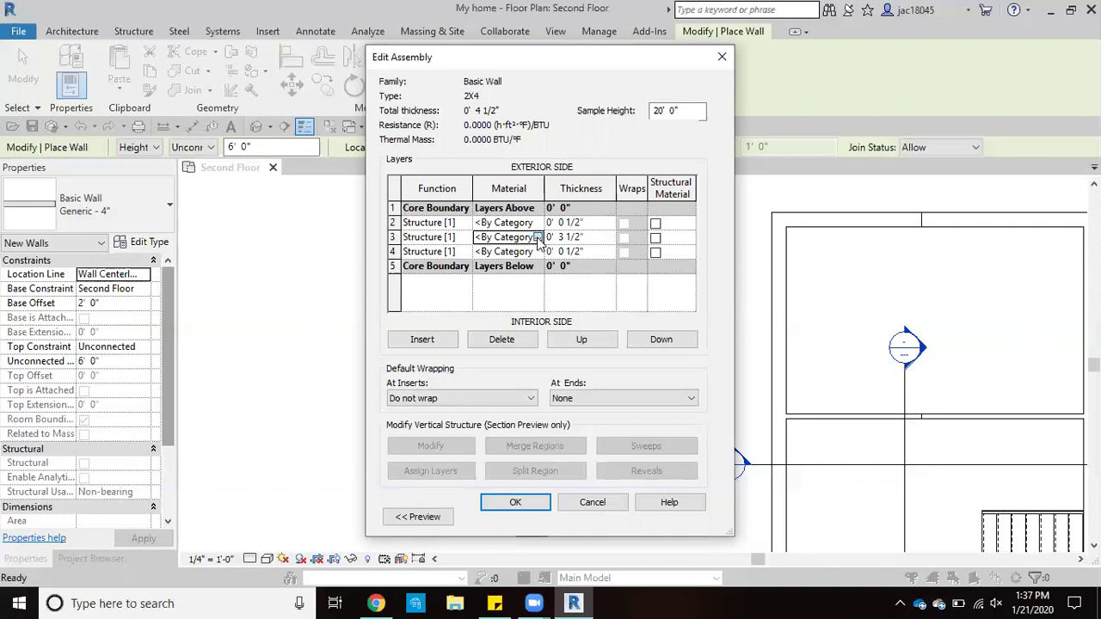
left_click(536, 238)
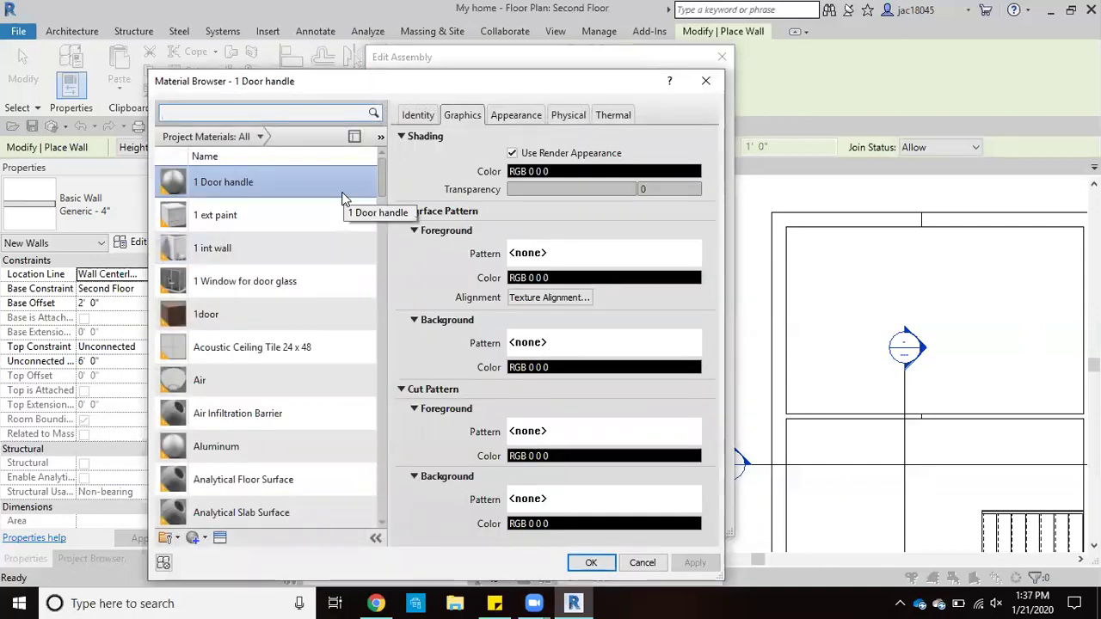
type("wood")
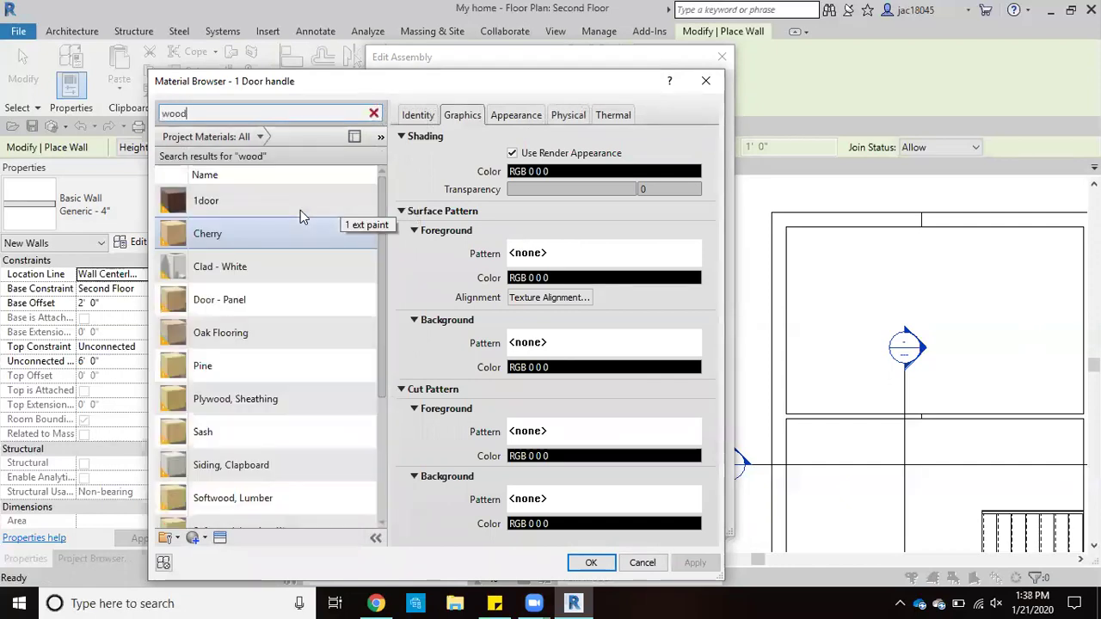
scroll(273, 323, "down", 1)
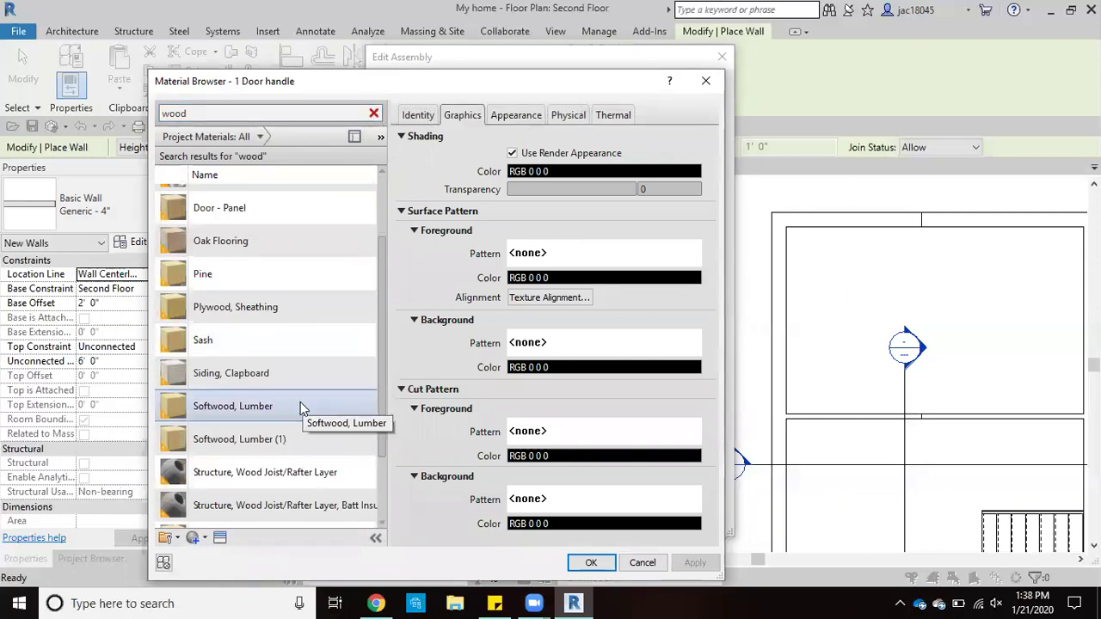
scroll(288, 381, "down", 1)
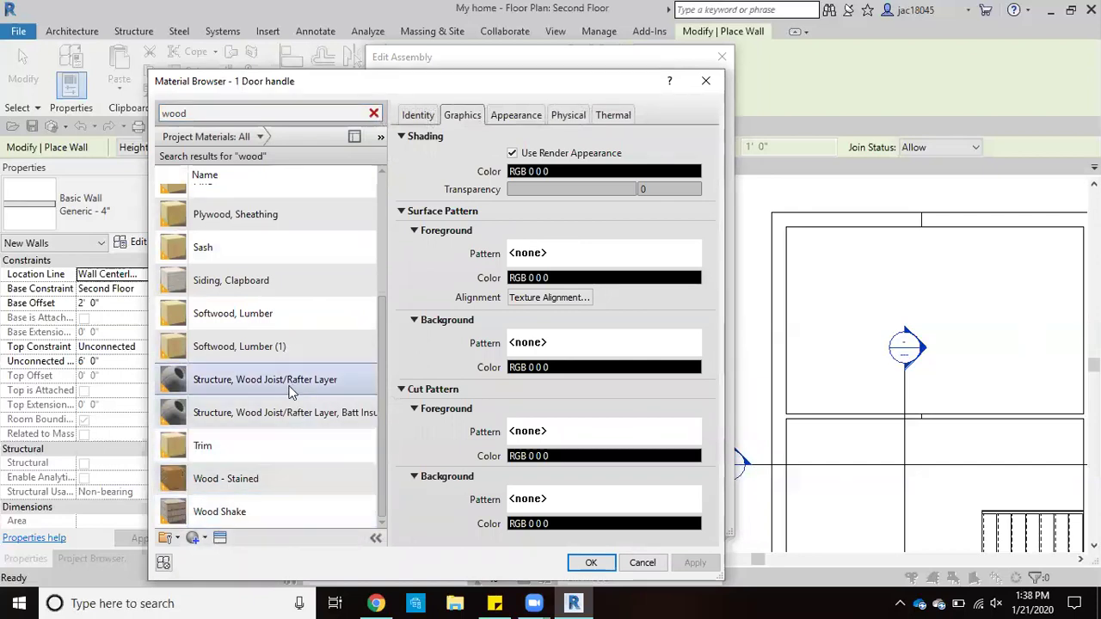
scroll(289, 394, "up", 2)
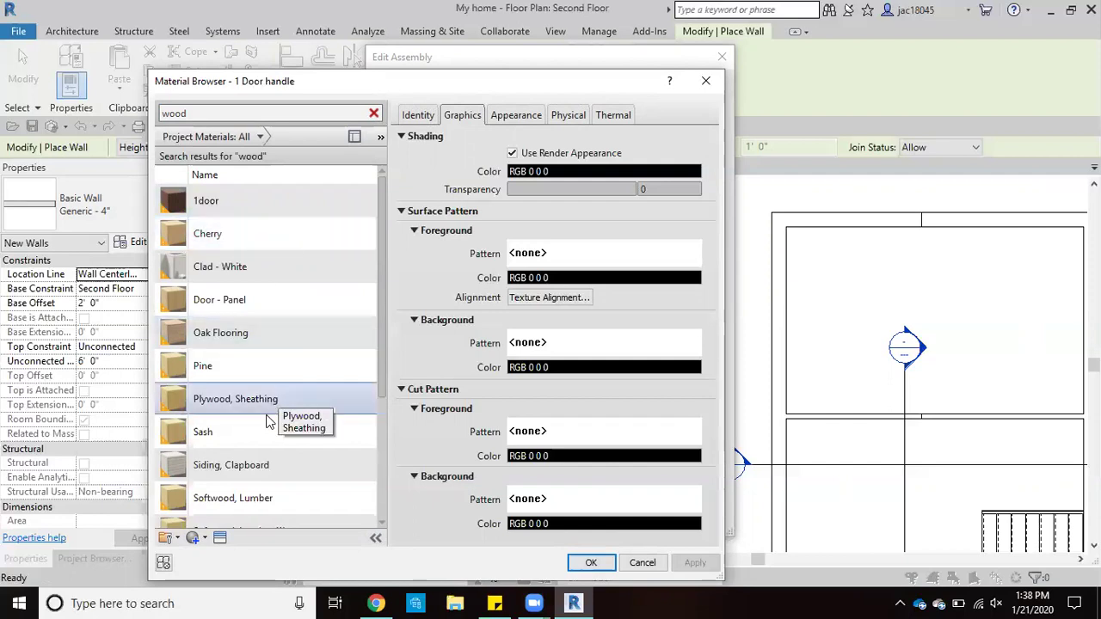
scroll(285, 491, "down", 1)
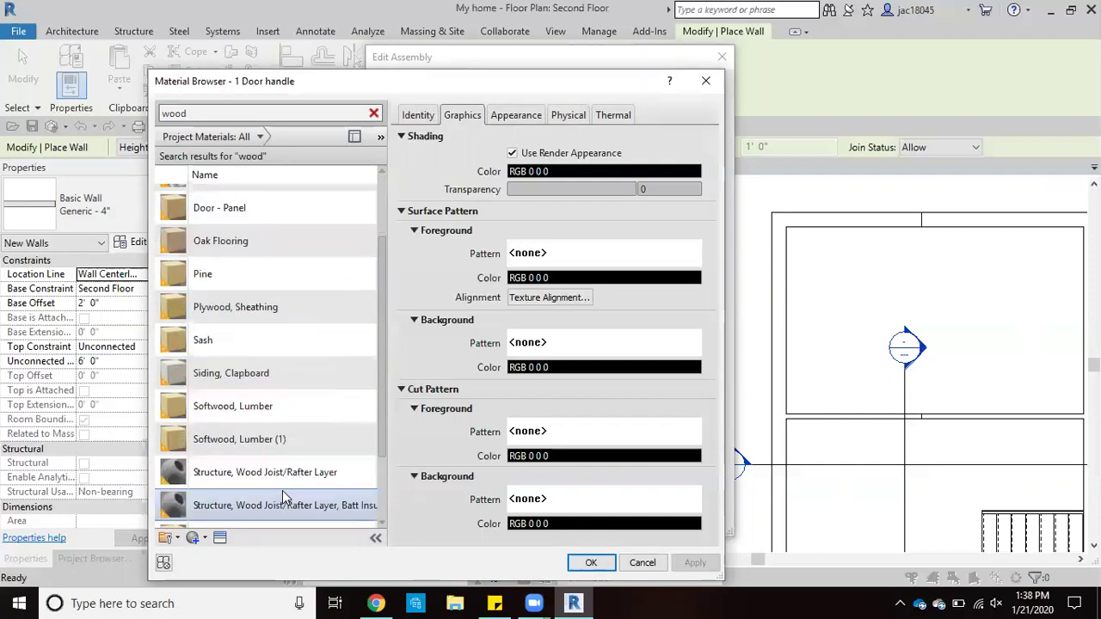
left_click(267, 412)
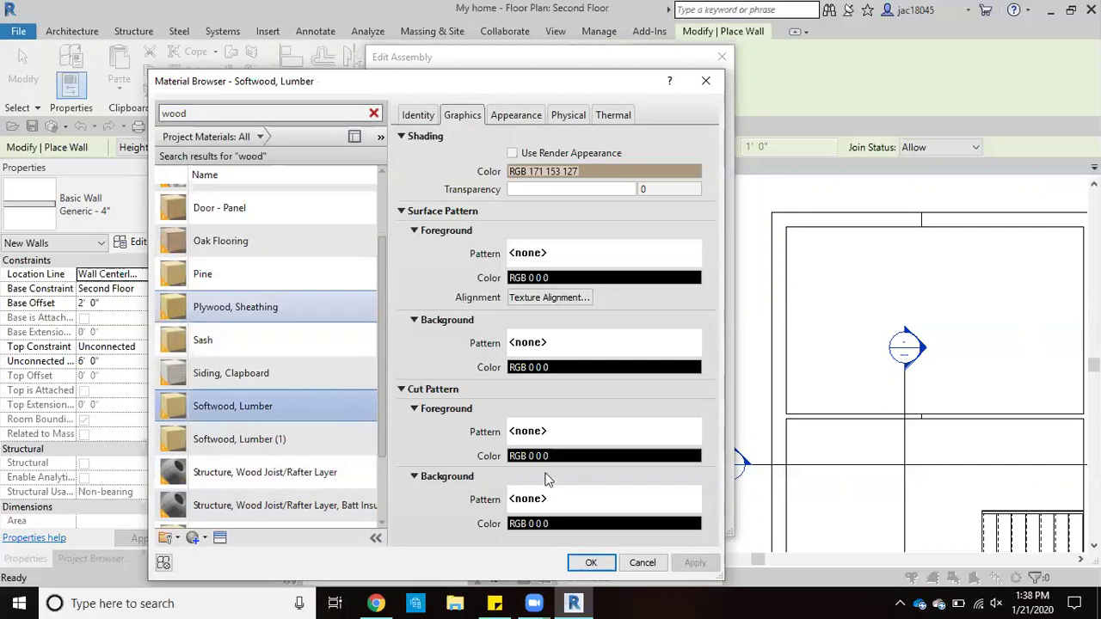
left_click(591, 562)
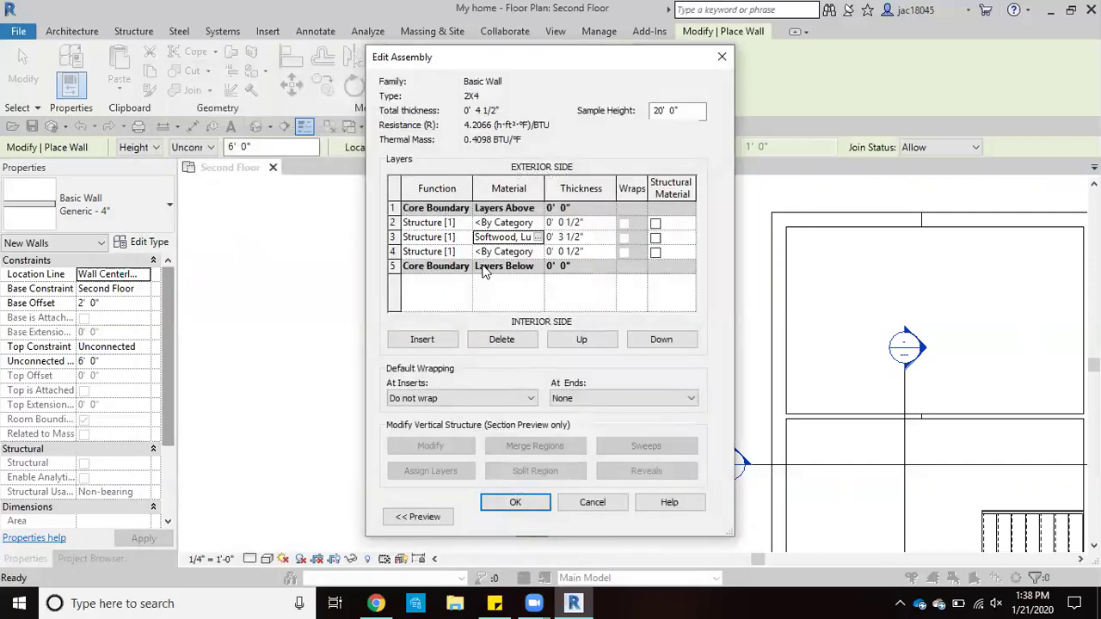
Step: Search the project materials for "gy" and assign Gypsum Wall Board to the 1/2" structure layer on the exterior side
left_click(474, 222)
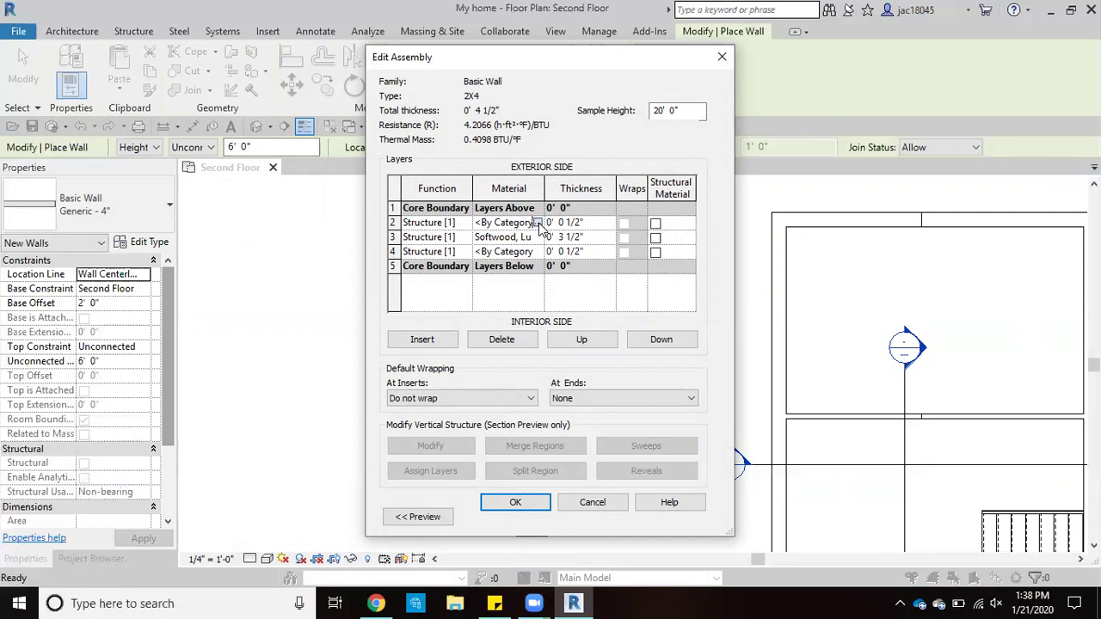
left_click(536, 223)
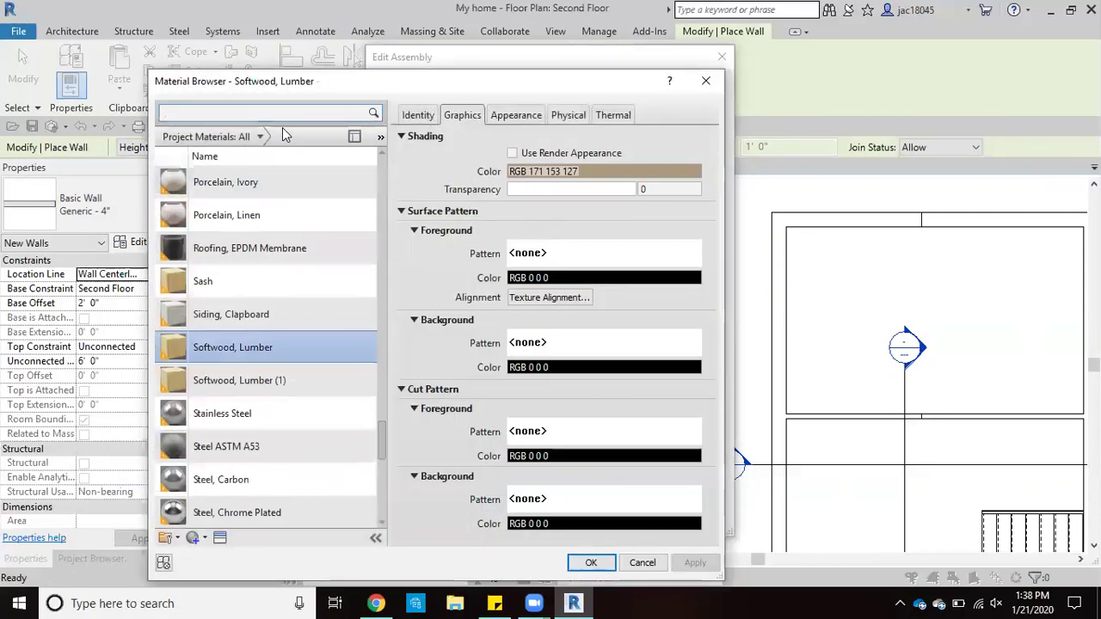
type("gy")
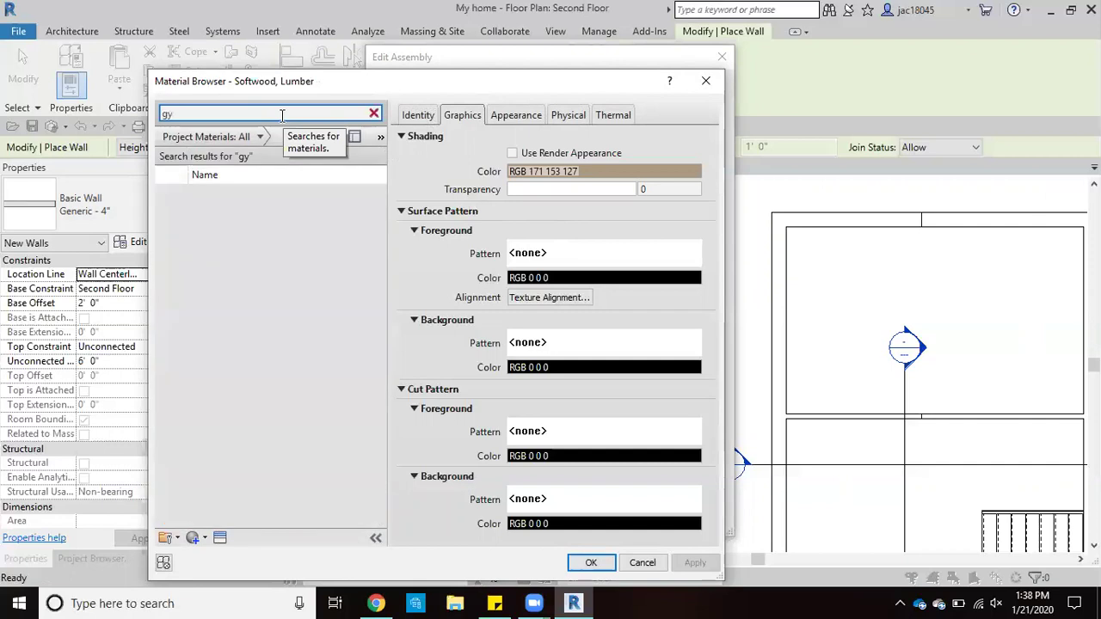
left_click(288, 203)
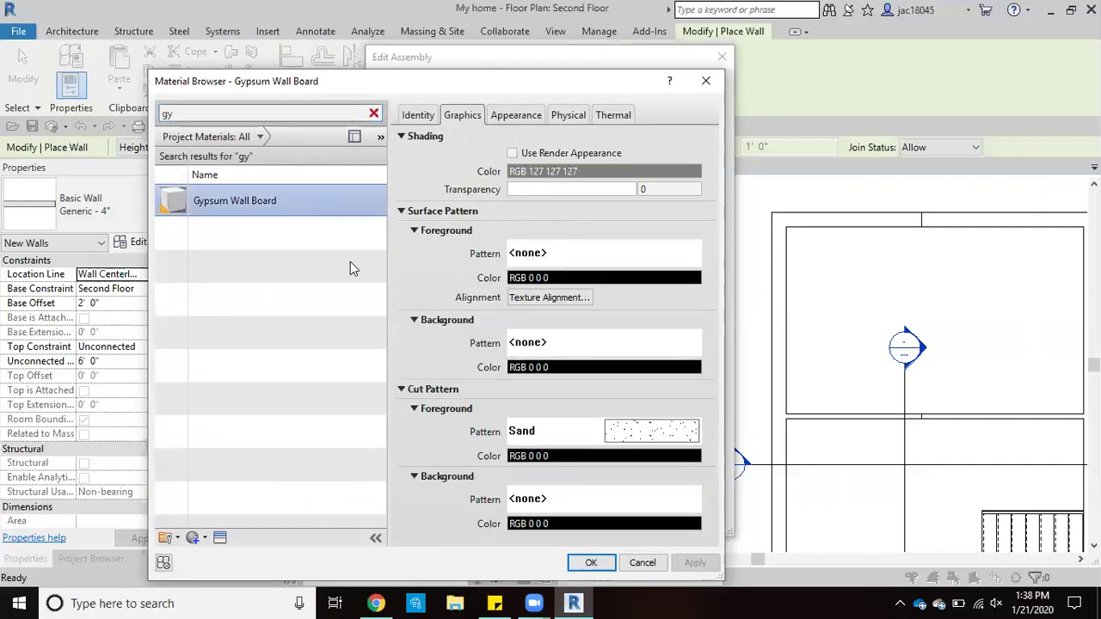
left_click(578, 565)
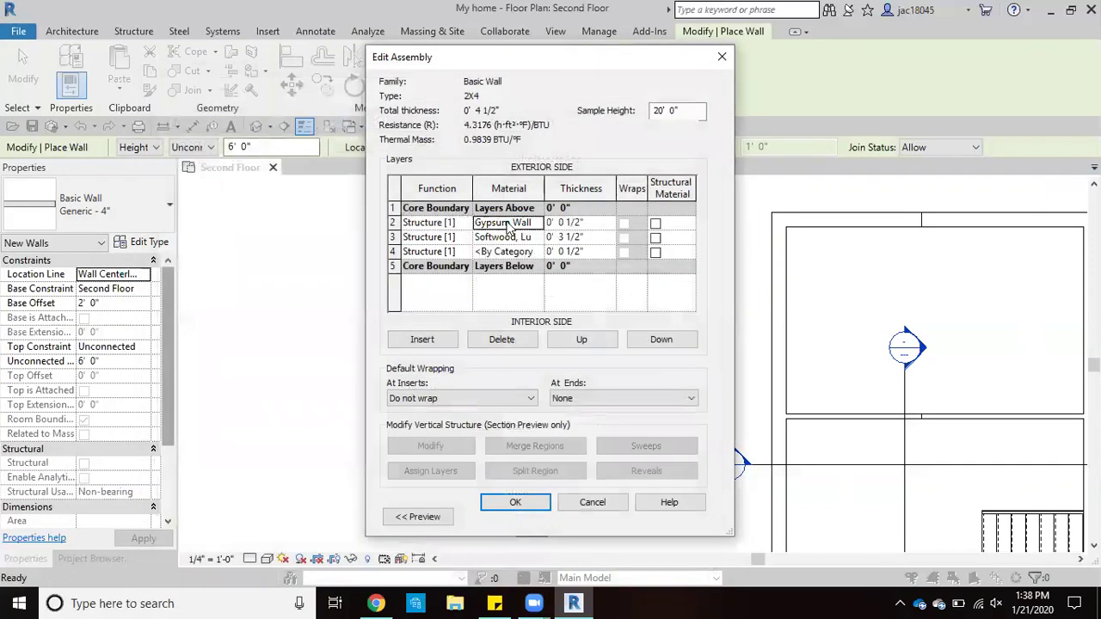
Step: Assign Gypsum Wall Board to the 1/2" structure layer on the interior side and accept the 2X4 wall type's assembly and properties
left_click(514, 252)
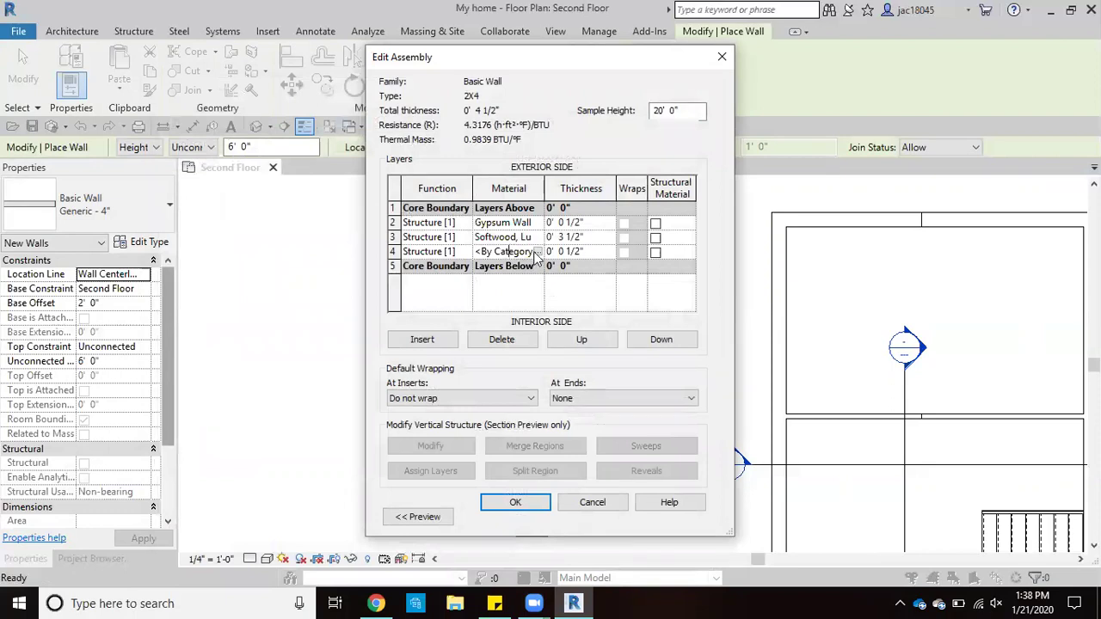
left_click(538, 252)
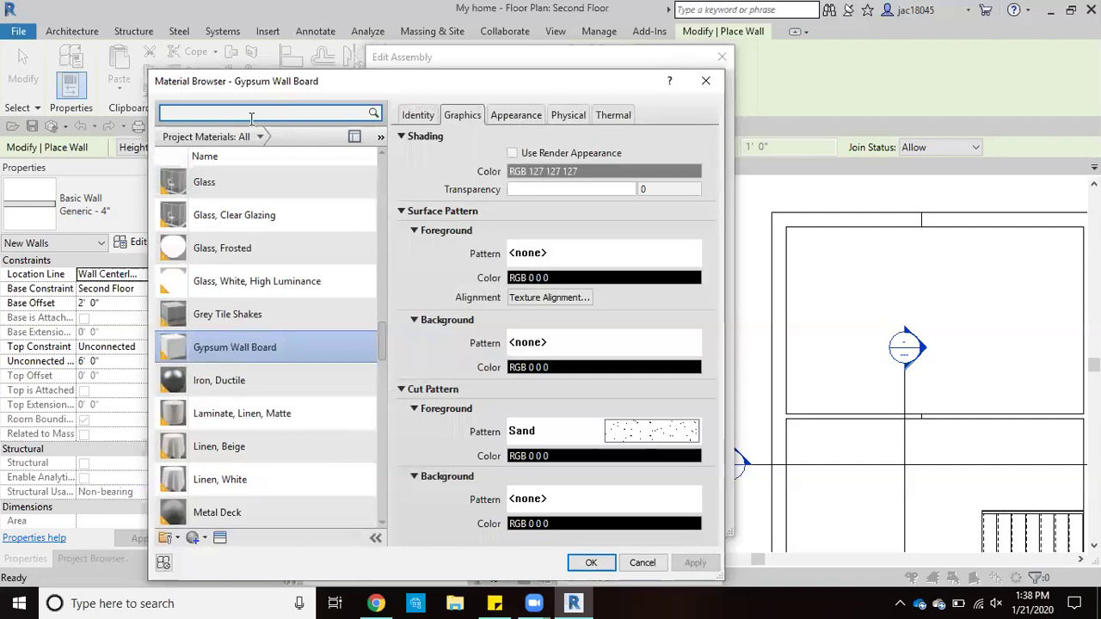
left_click(300, 347)
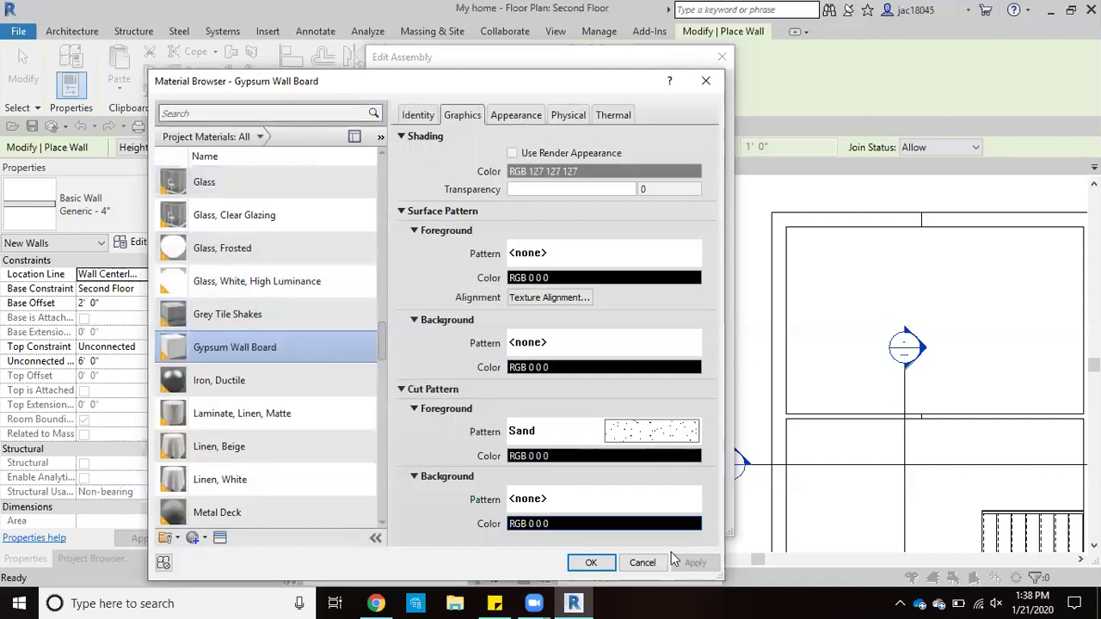
left_click(590, 563)
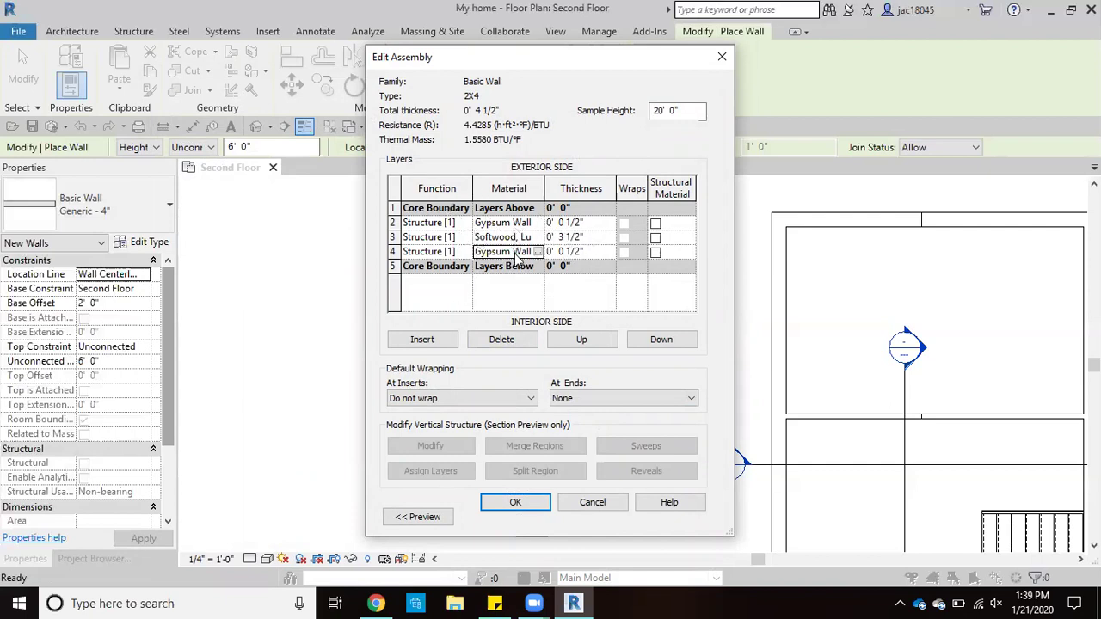
left_click(535, 502)
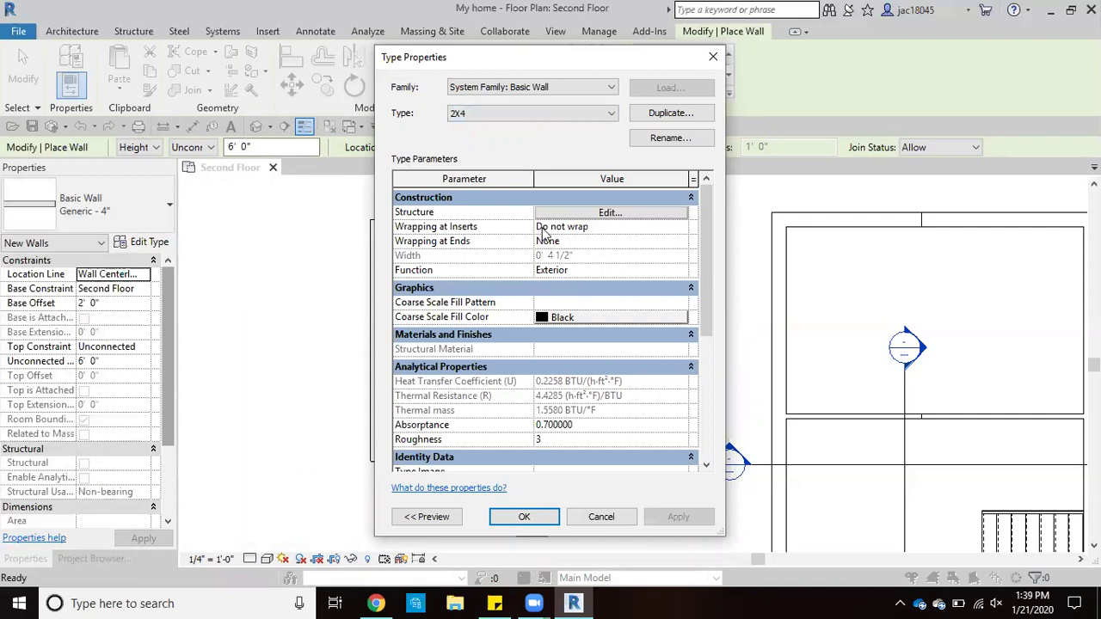
left_click(524, 517)
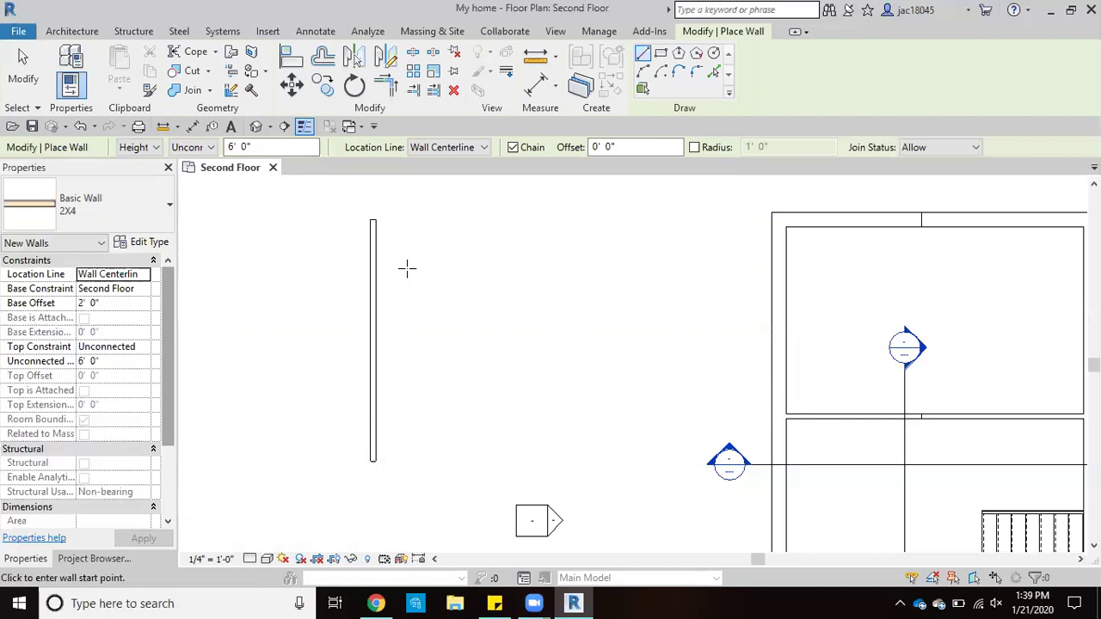
Step: Choose the 2X4 basic wall type and duplicate it as a new wall type named 2X6
left_click(144, 221)
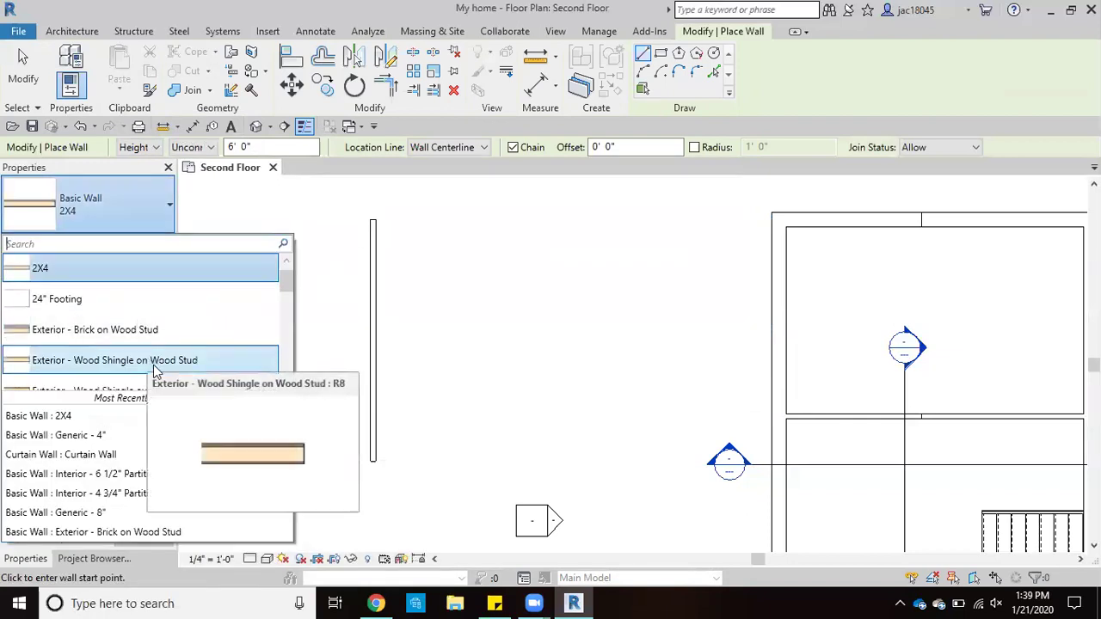
scroll(129, 361, "down", 1)
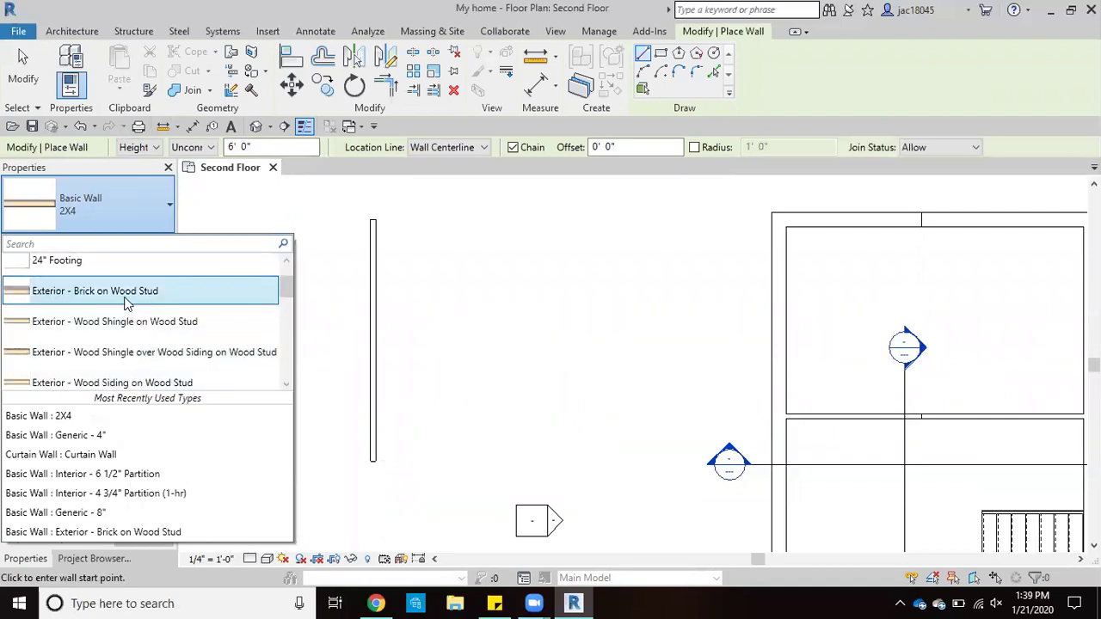
scroll(125, 319, "up", 2)
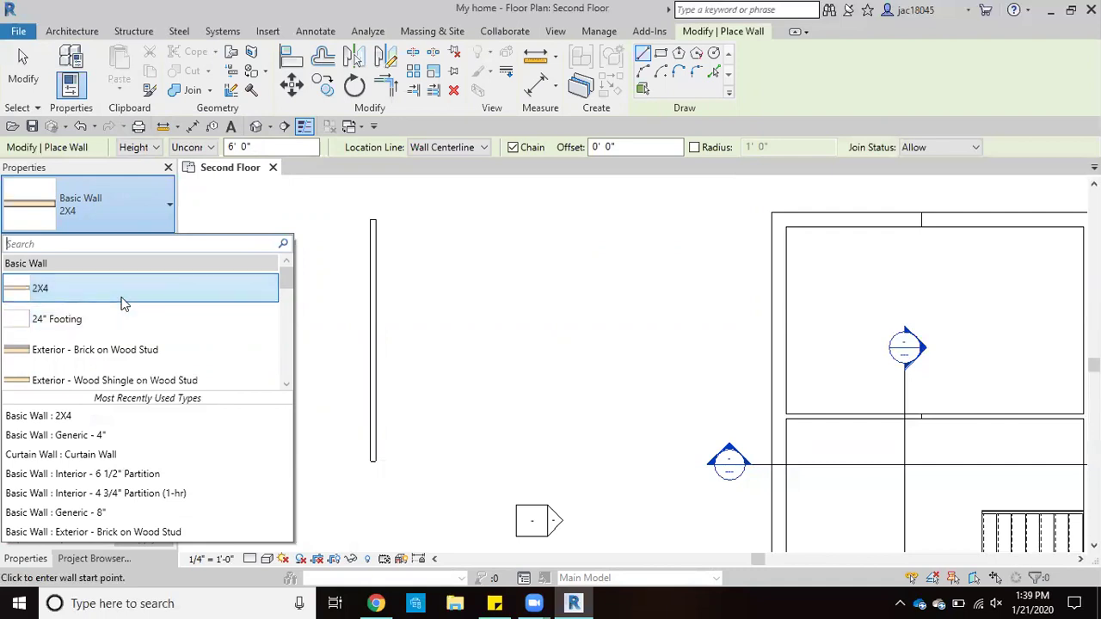
left_click(123, 302)
left_click(157, 247)
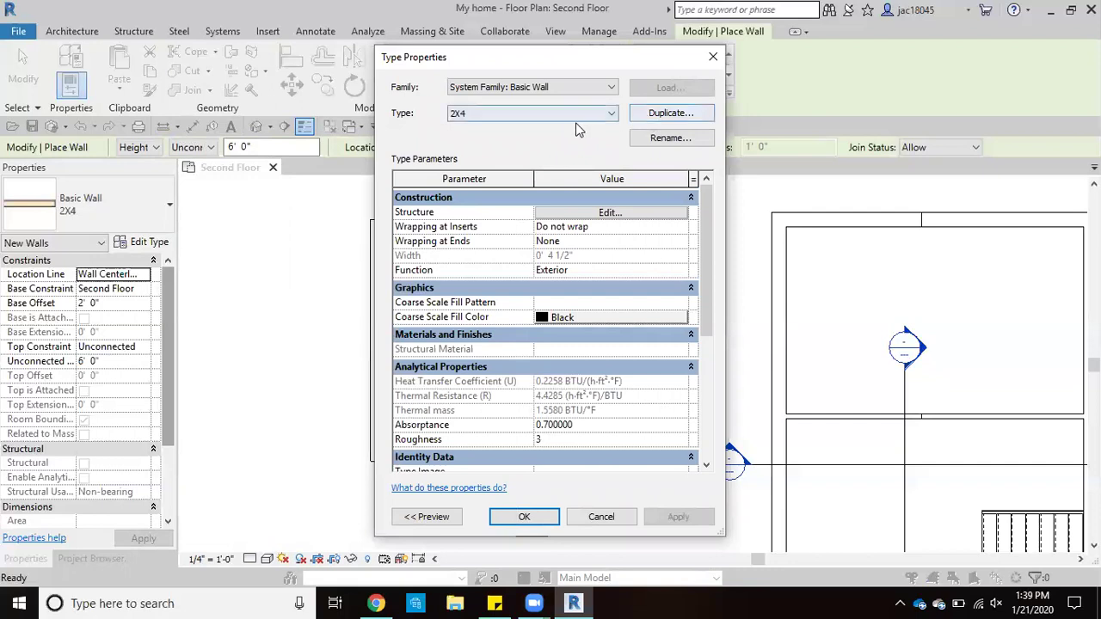
left_click(670, 113)
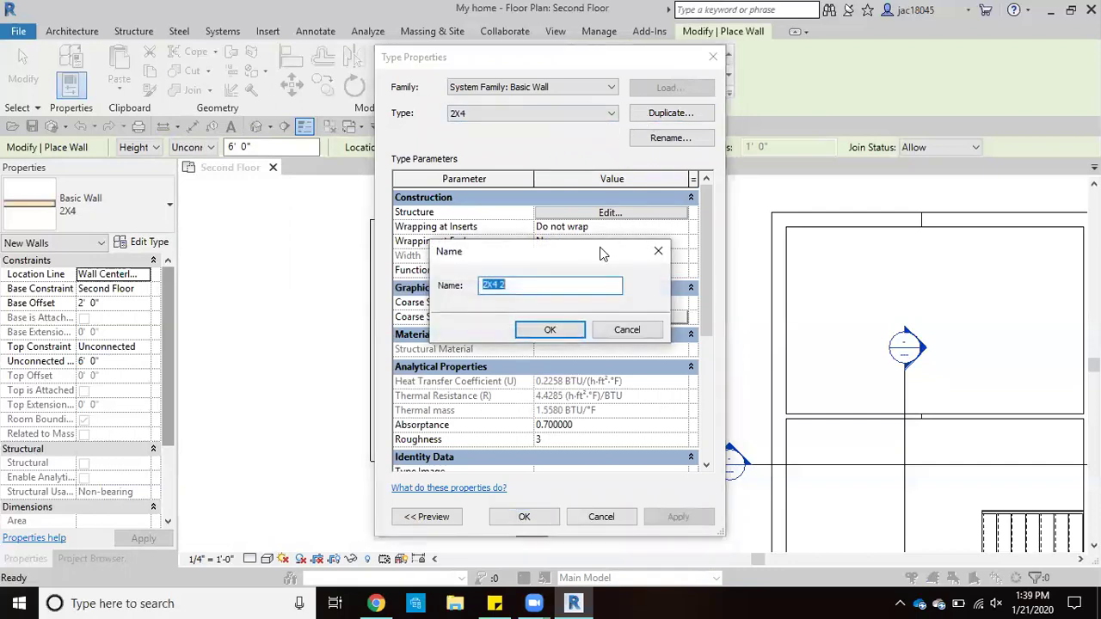
left_click(549, 285)
type("6")
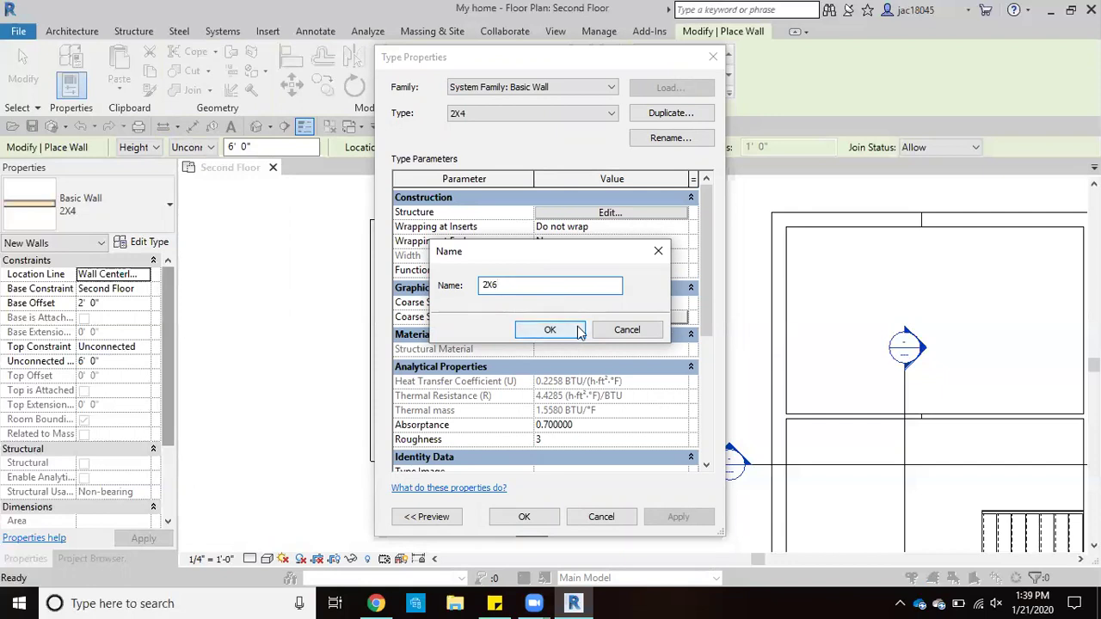
left_click(576, 329)
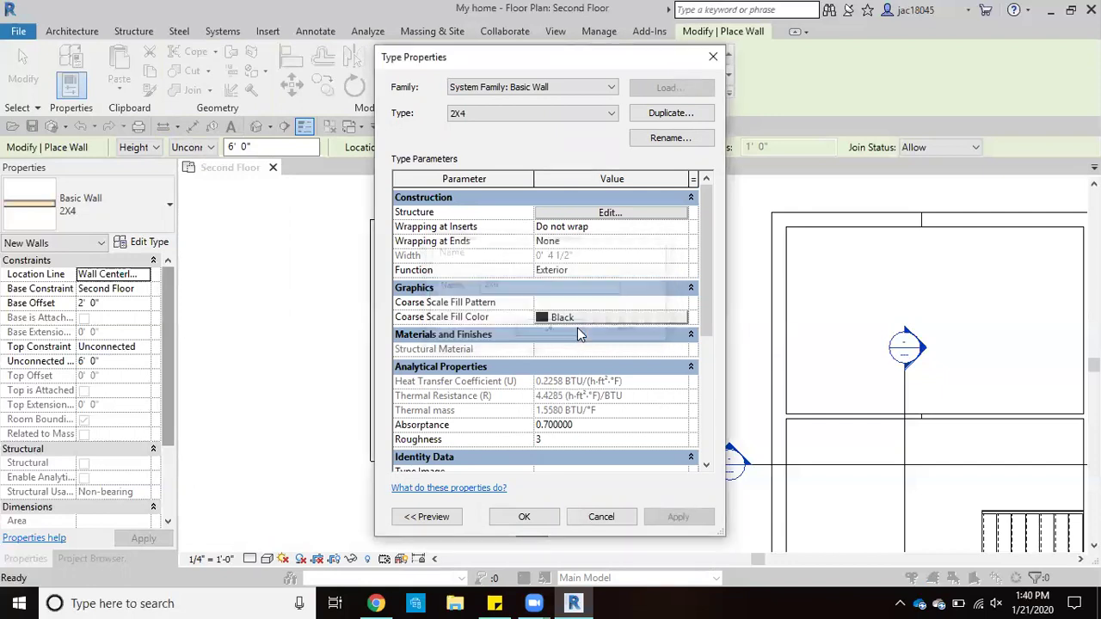
Step: Set the thickness of the 2X6 wall's Softwood, Lumber layer to 5 1/2" and accept the type's properties
left_click(632, 215)
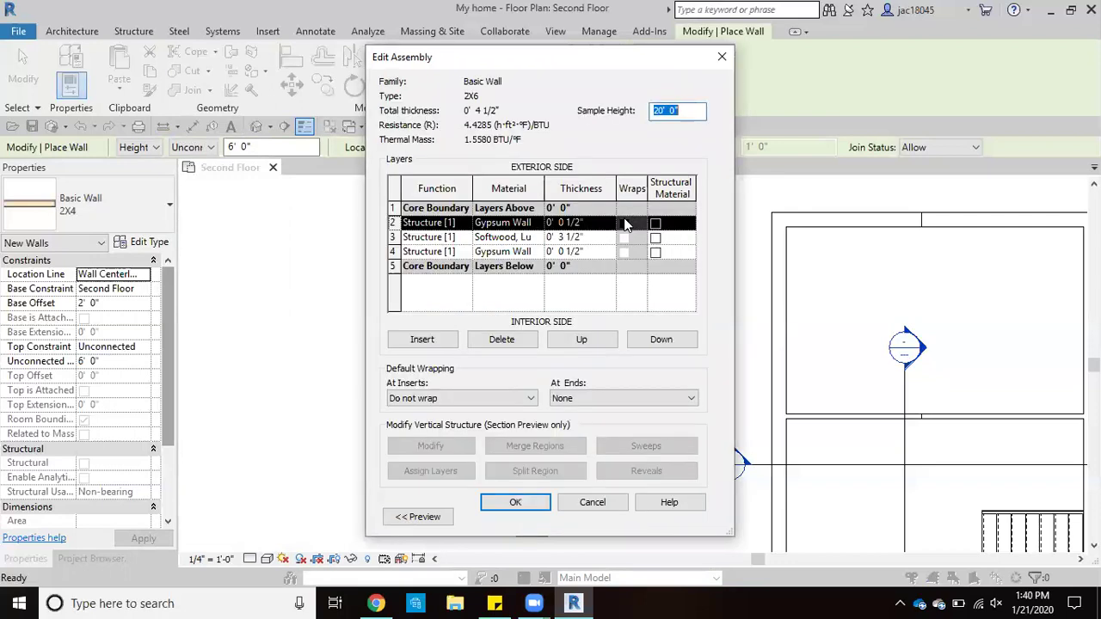
left_click(580, 243)
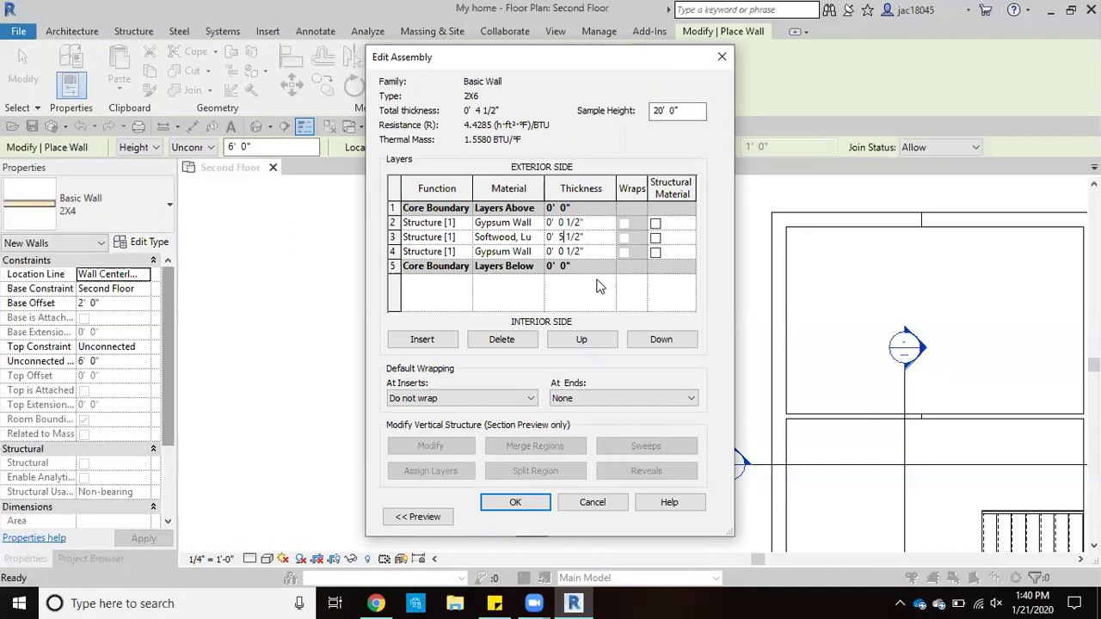
left_click(520, 503)
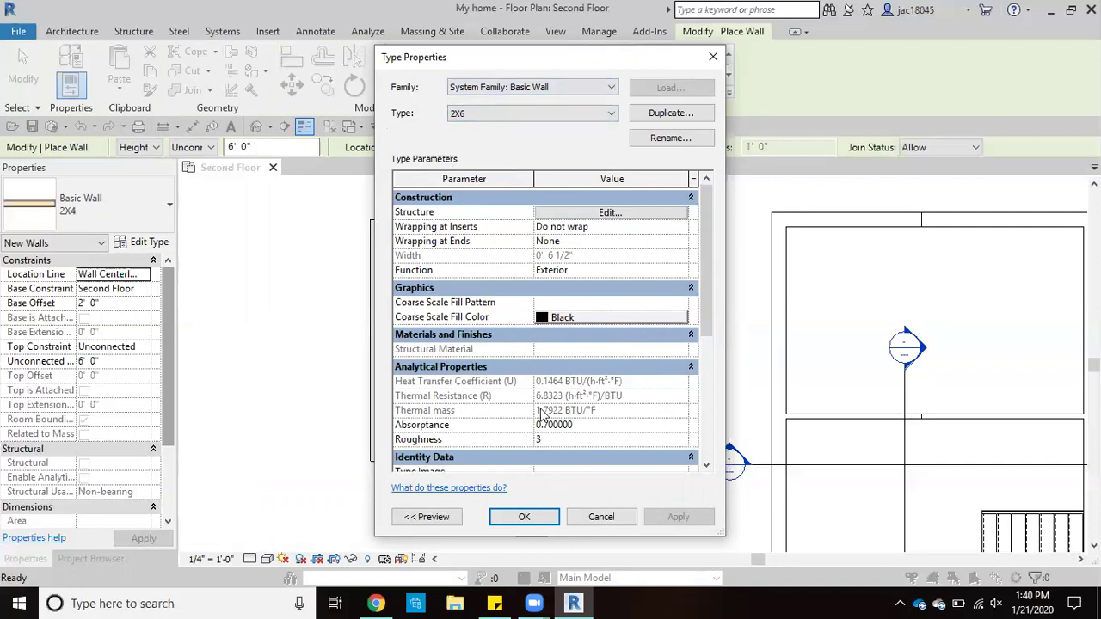
left_click(524, 516)
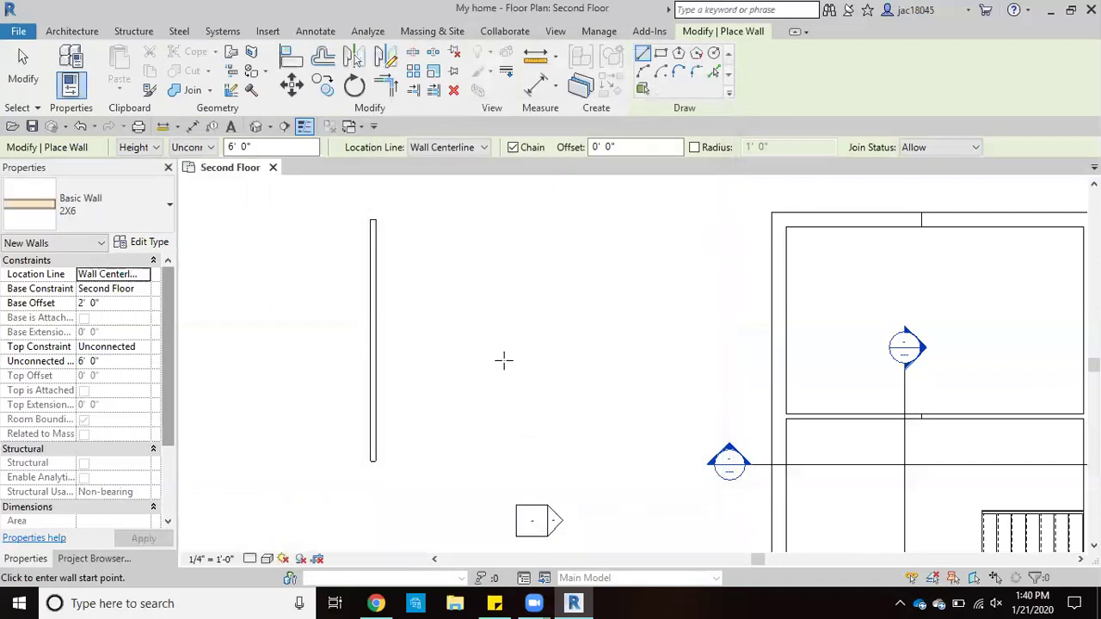